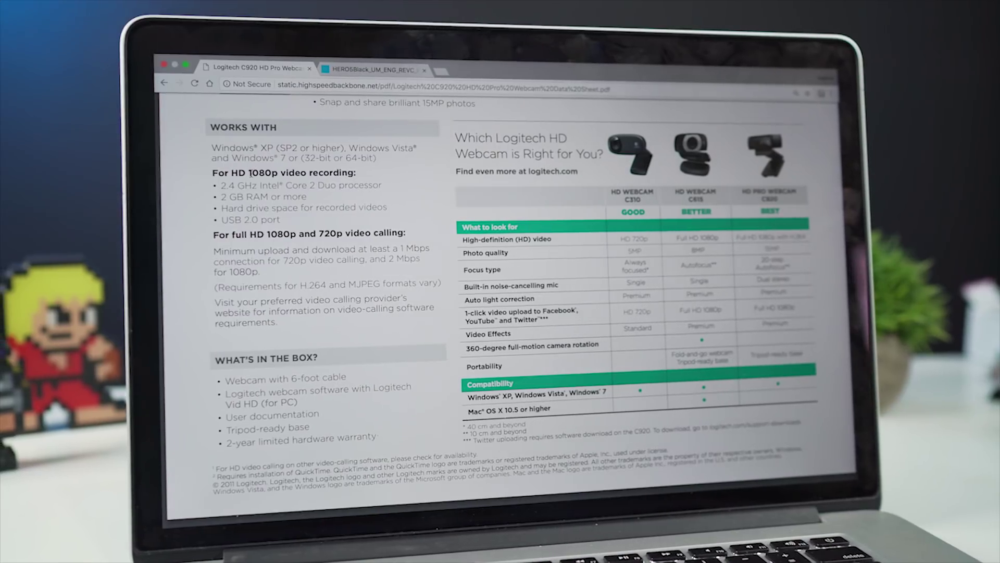
Switch Chrome to the HERO5 Black user manual tab and scroll down to its Table of Contents
mouse_move(274, 121)
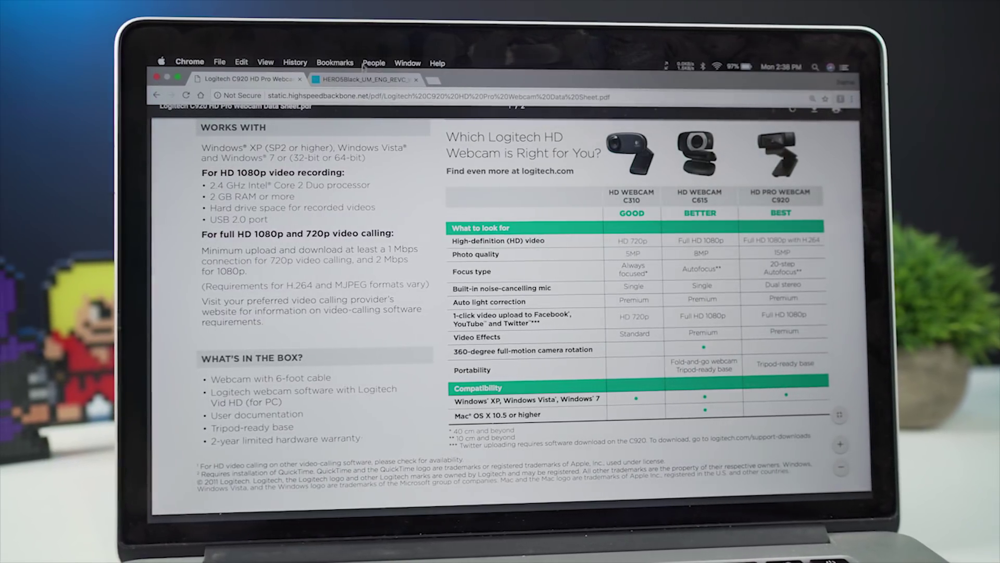
left_click(359, 81)
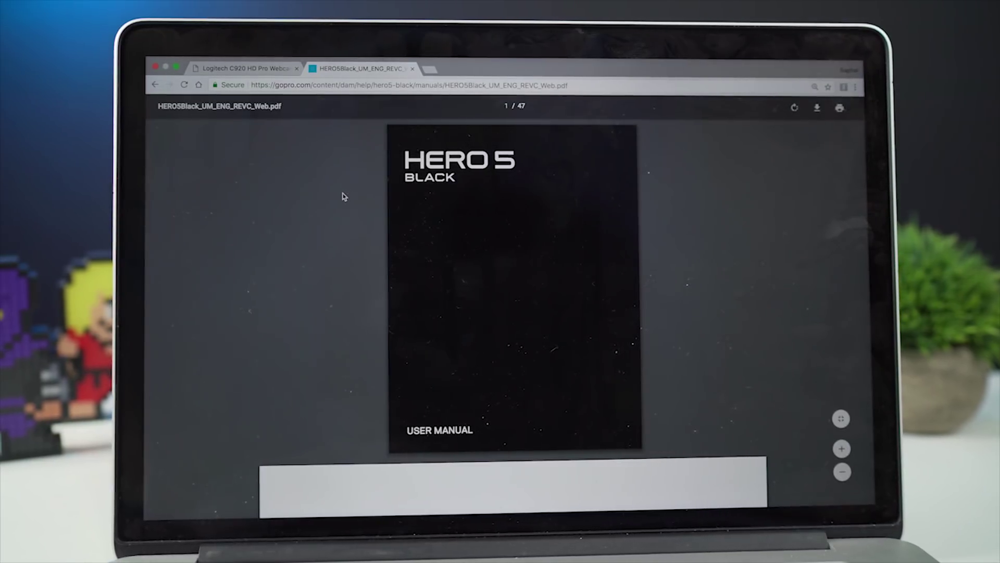
scroll(343, 197, "down", 10)
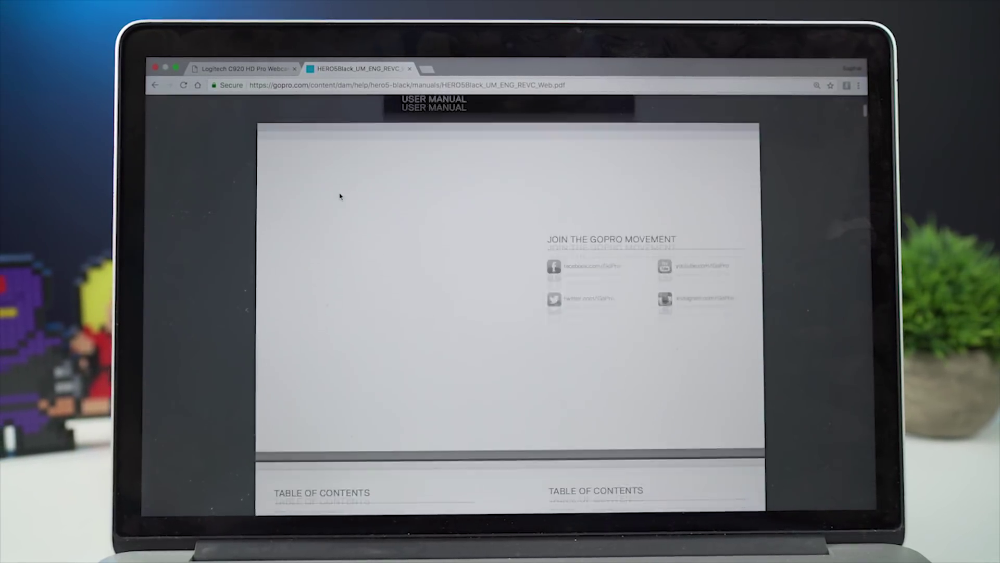
scroll(339, 196, "down", 5)
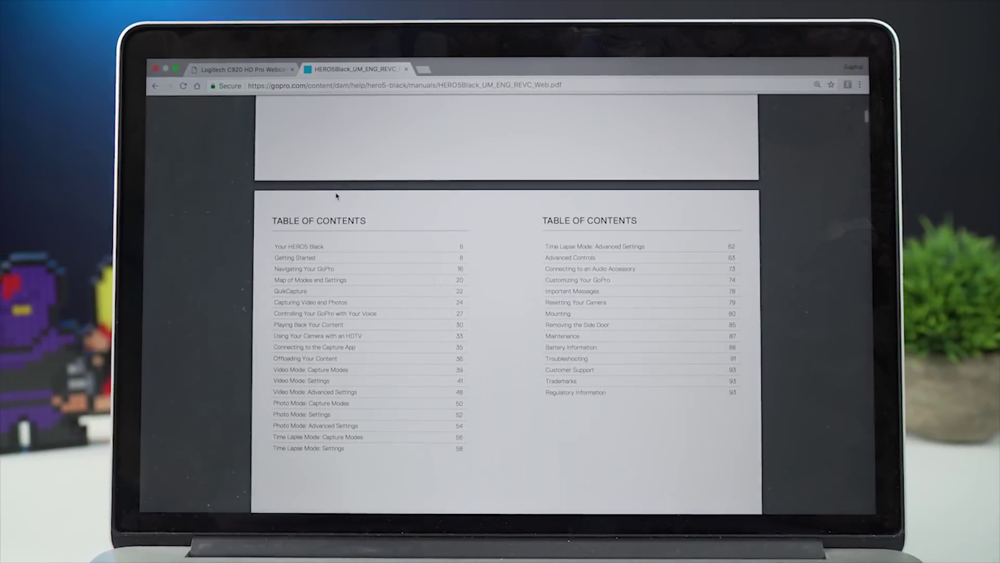
mouse_move(847, 472)
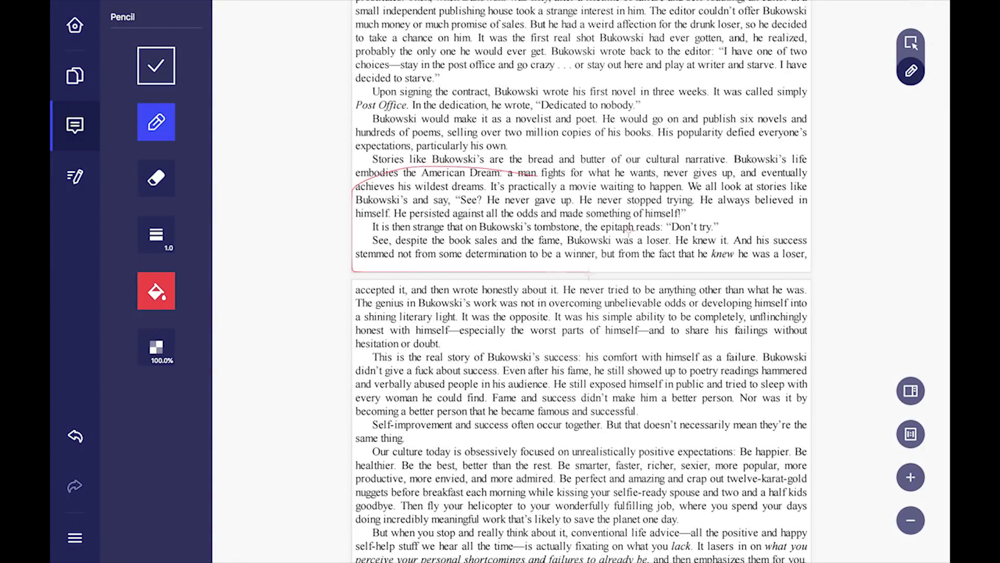
Extend the red pencil stroke, erase the red underline, and move the CONFIDENTIAL stamp down-left
mouse_move(588, 271)
left_mouse_down()
mouse_move(620, 138)
mouse_move(495, 229)
left_mouse_up()
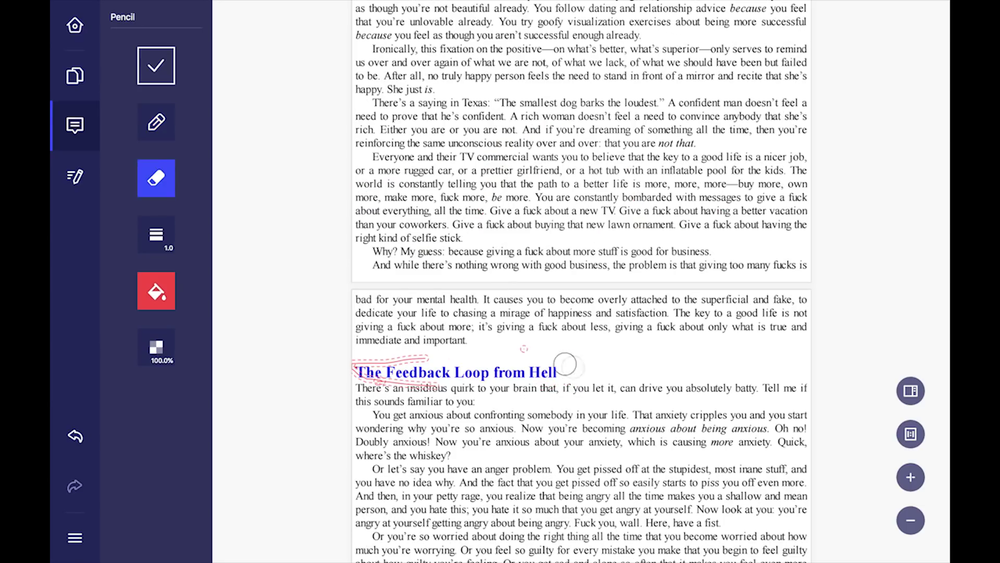
left_click_drag(359, 369, 405, 380)
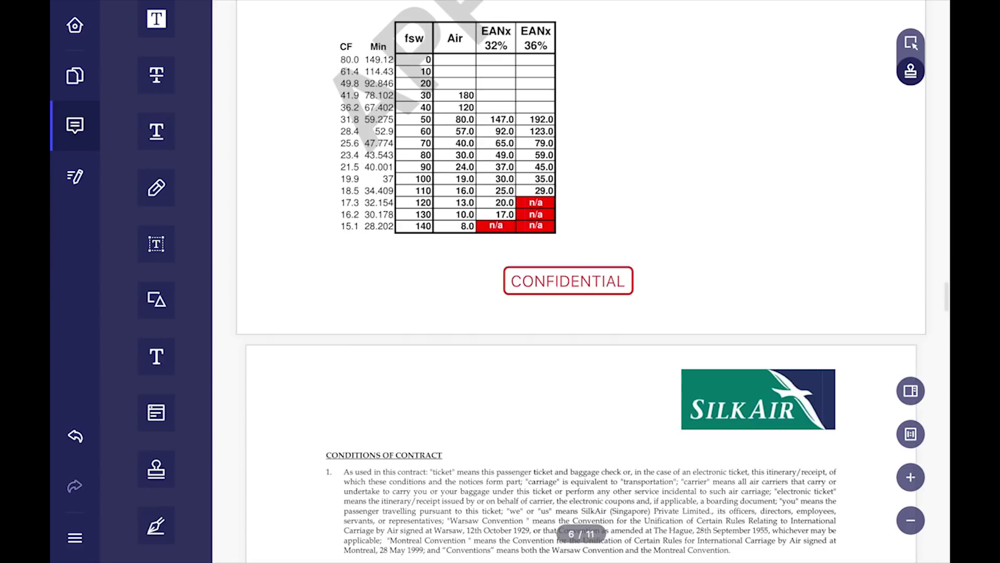
left_click_drag(568, 279, 401, 413)
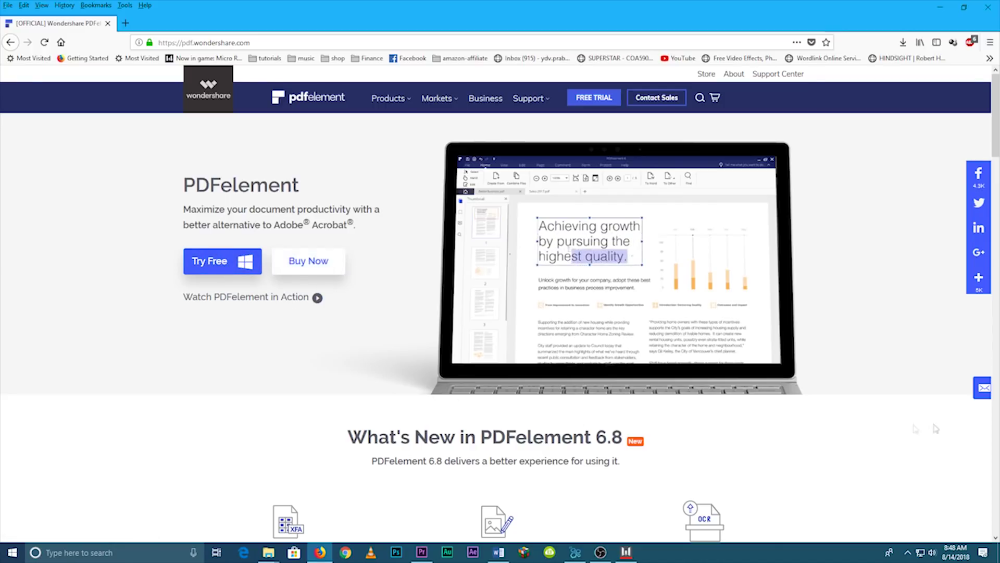
scroll(949, 423, "down", 5)
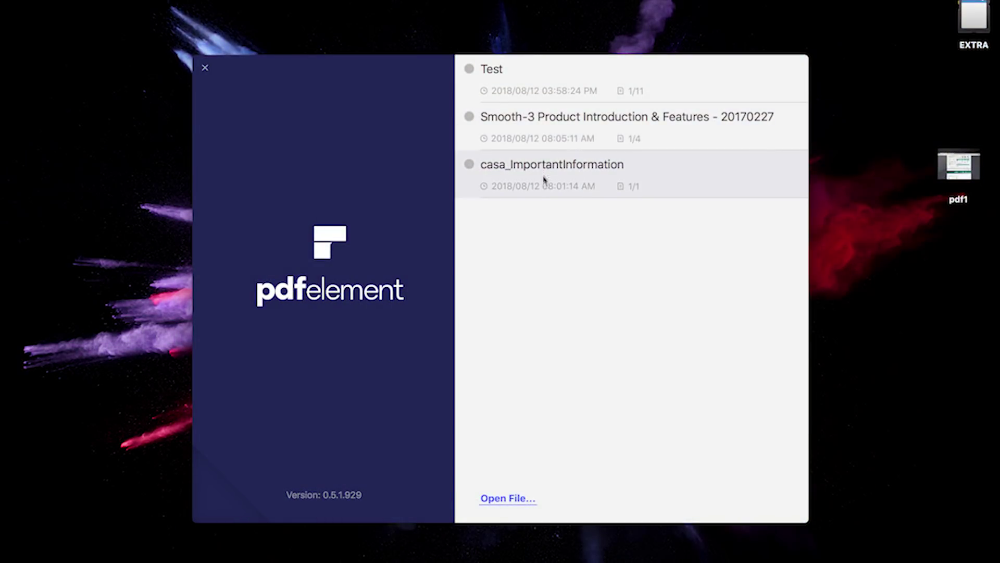
Browse for and open the Logitech HD Pro Webcam C920 data sheet PDF
left_click(503, 500)
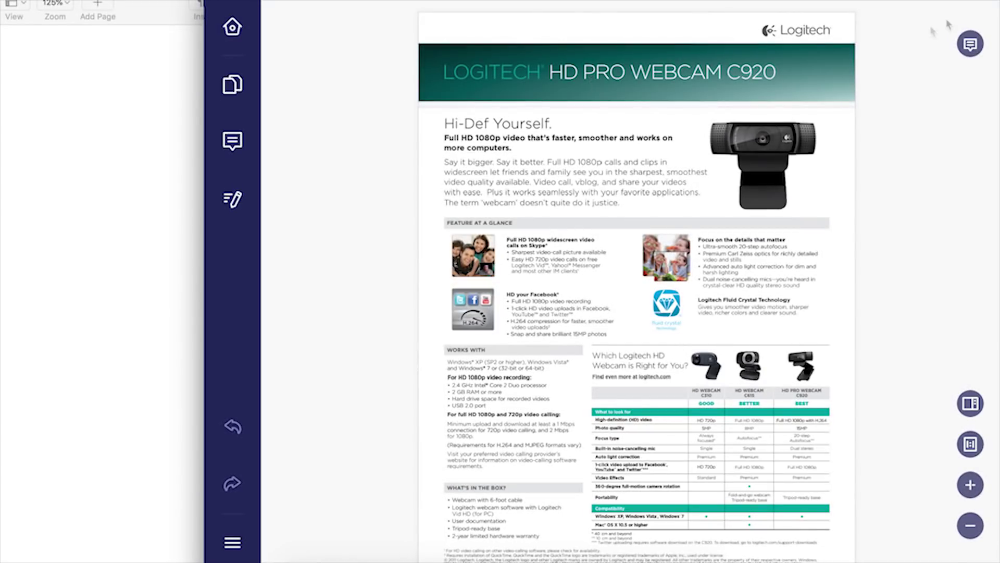
Switch to Select Mode and select the entire 'Say it bigger. Say it better.' paragraph
left_click(971, 47)
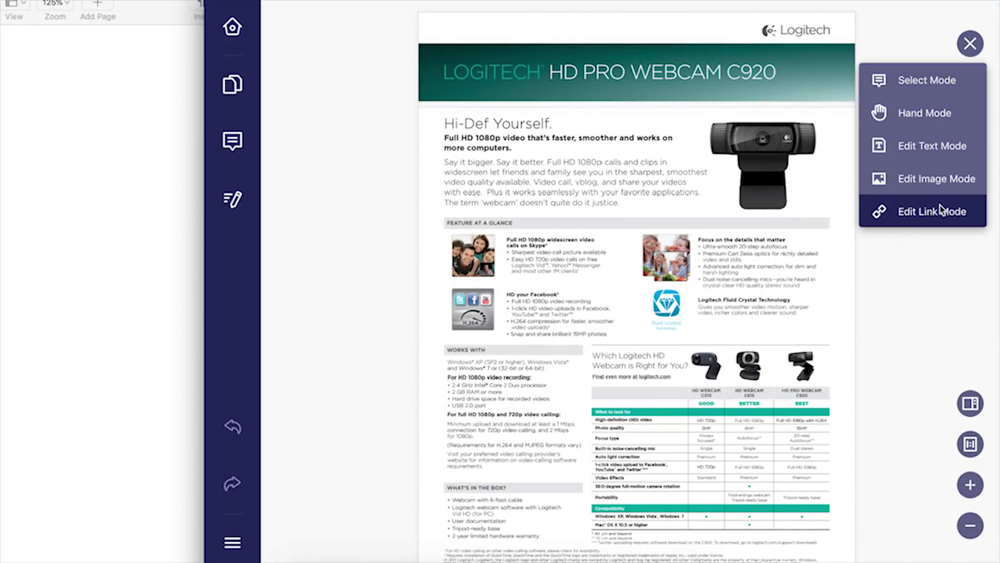
left_click(913, 80)
triple_click(627, 166)
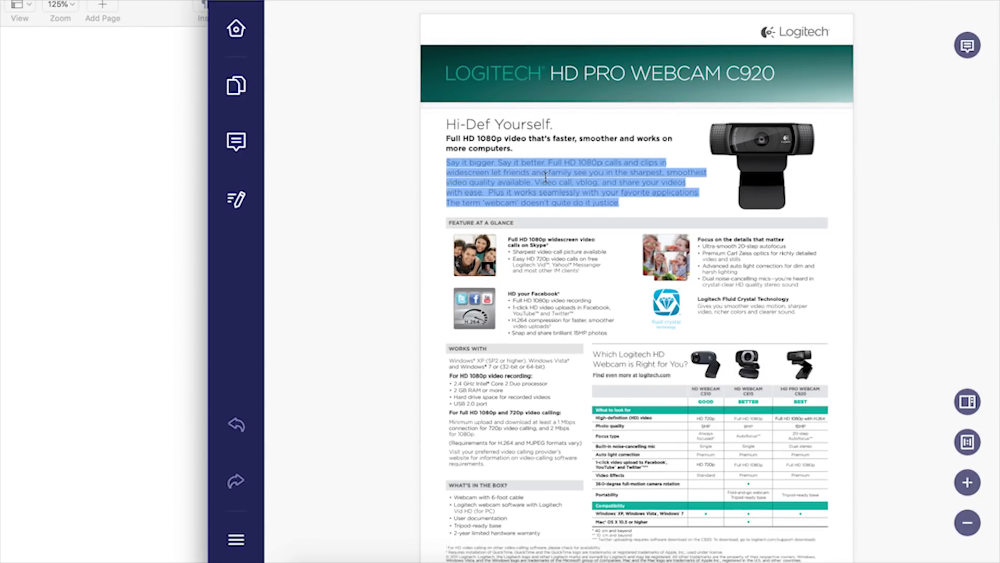
Paste the webcam paragraph into Pages, then paste the descriptions over the spec list
left_click(86, 170)
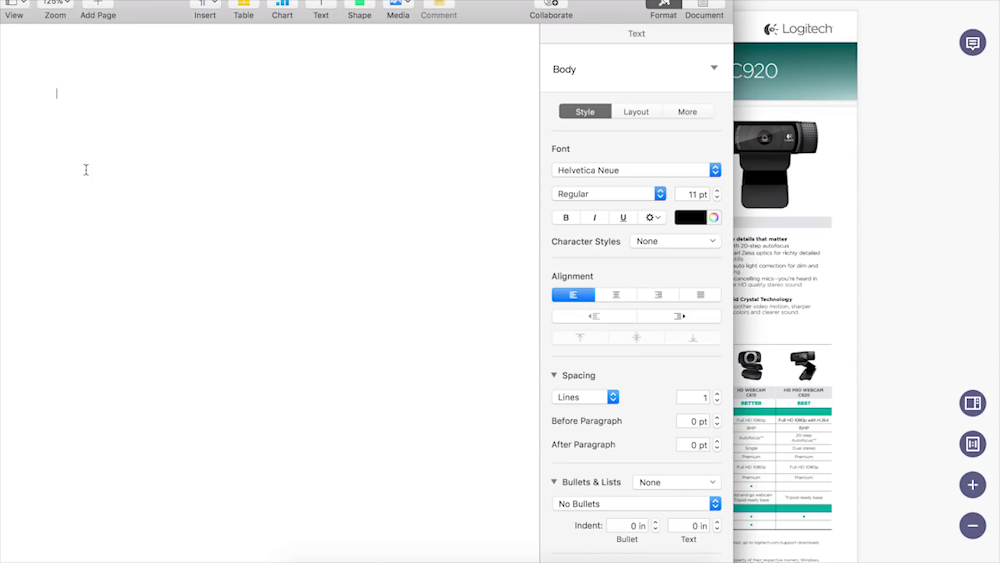
type("Say it bigger. Say it better. Full HD 1080p calls and clips in widescreen let friends and family see you in the sharpest, smoothest video quality available. Video call, vblog, and share your videos with ease. Plus it works seamlessly with your favorite applications. The term ‘webcam’ doesn’t quite do it justice.")
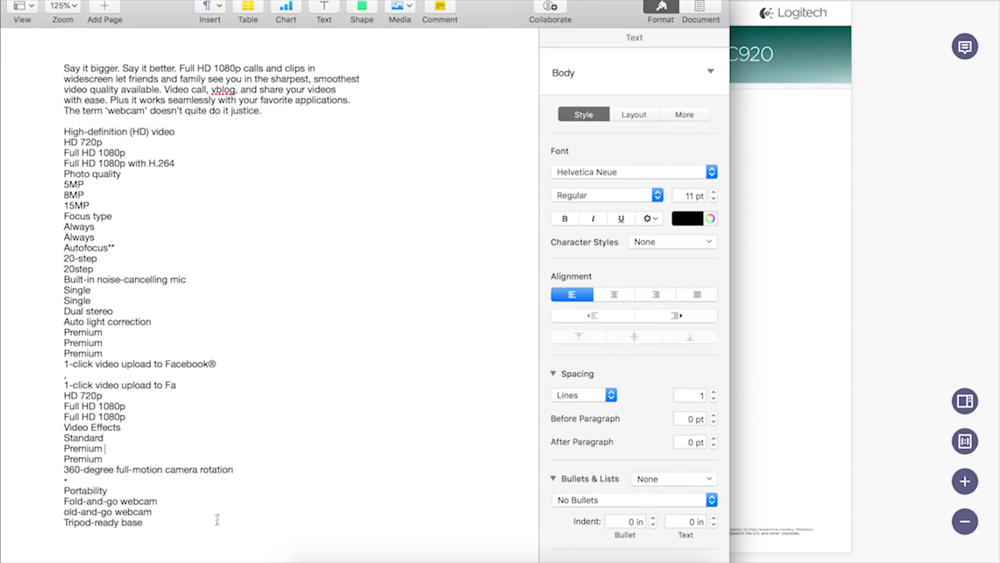
left_click_drag(192, 523, 54, 132)
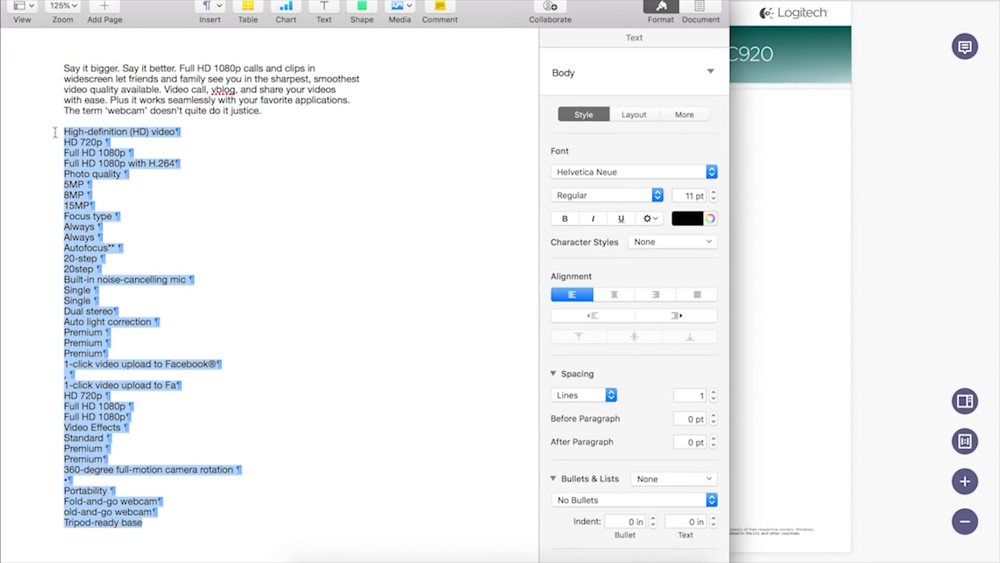
key("super+v")
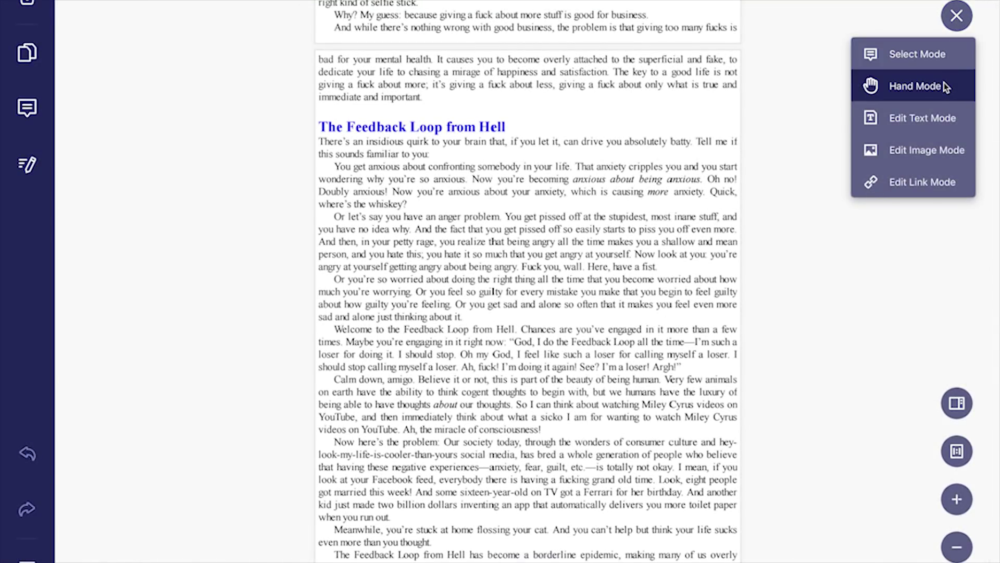
Switch to Hand Mode and pan down through the book to the Albert Camus passage
left_click(917, 86)
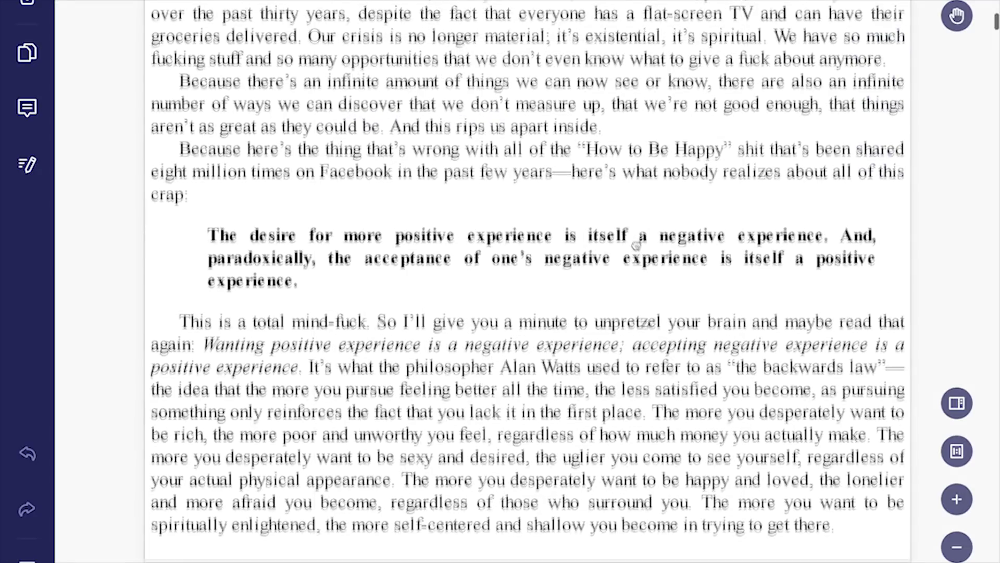
left_click_drag(634, 142, 638, 251)
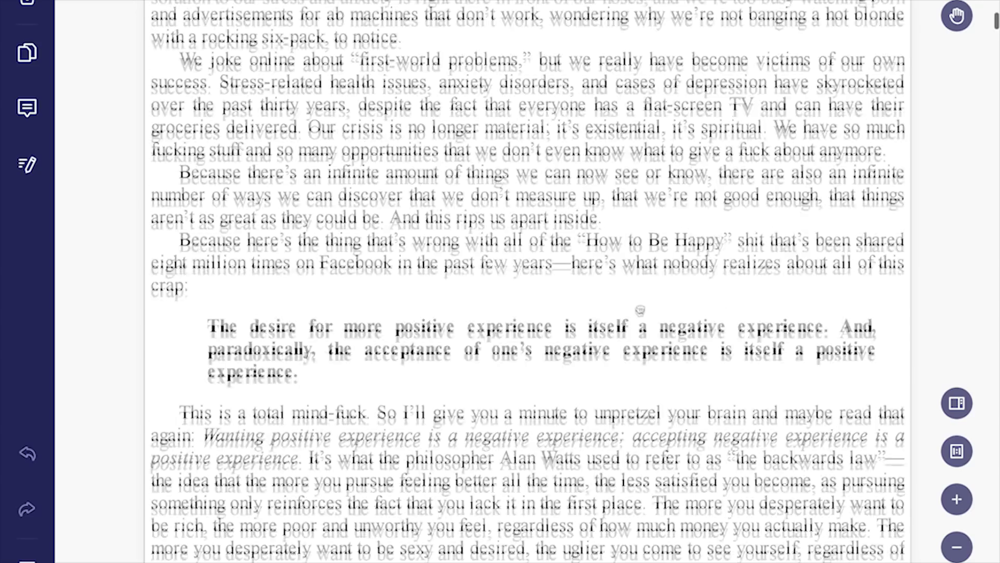
left_click_drag(639, 303, 636, 125)
scroll(629, 267, "down", 2)
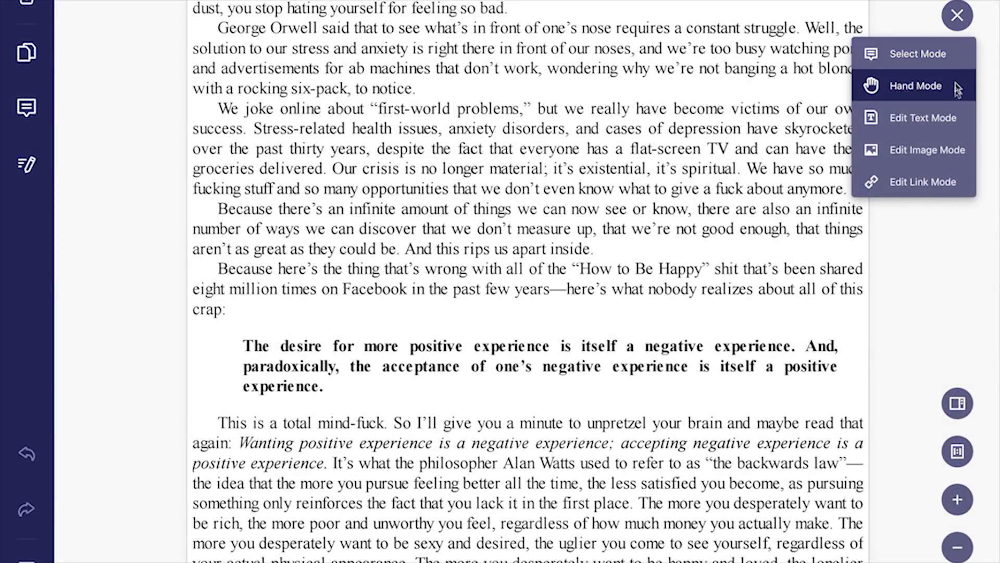
In Edit Text Mode, add 'so it adapts the fonts automatically' after 'Wanting positive experience'
left_click(954, 124)
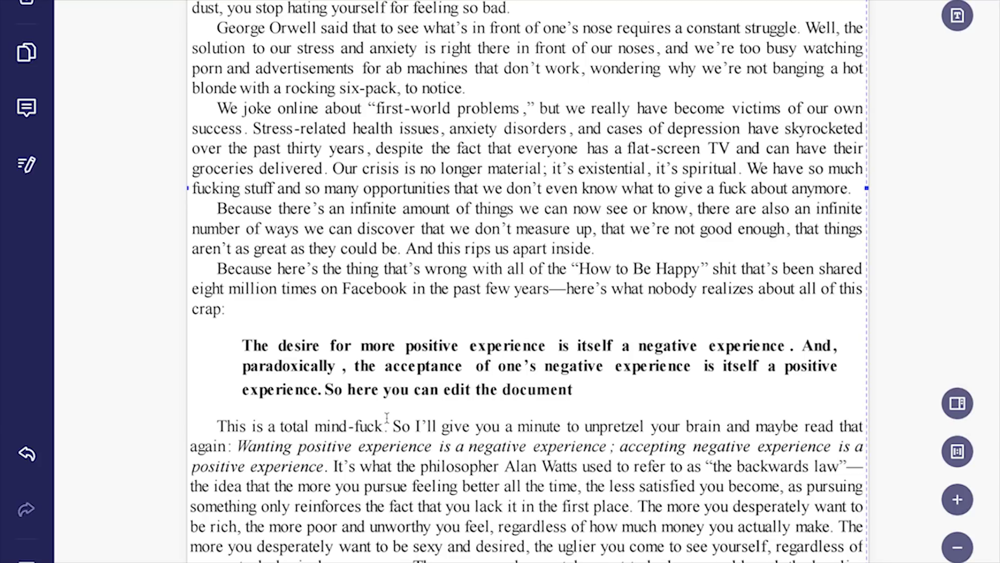
left_click(437, 451)
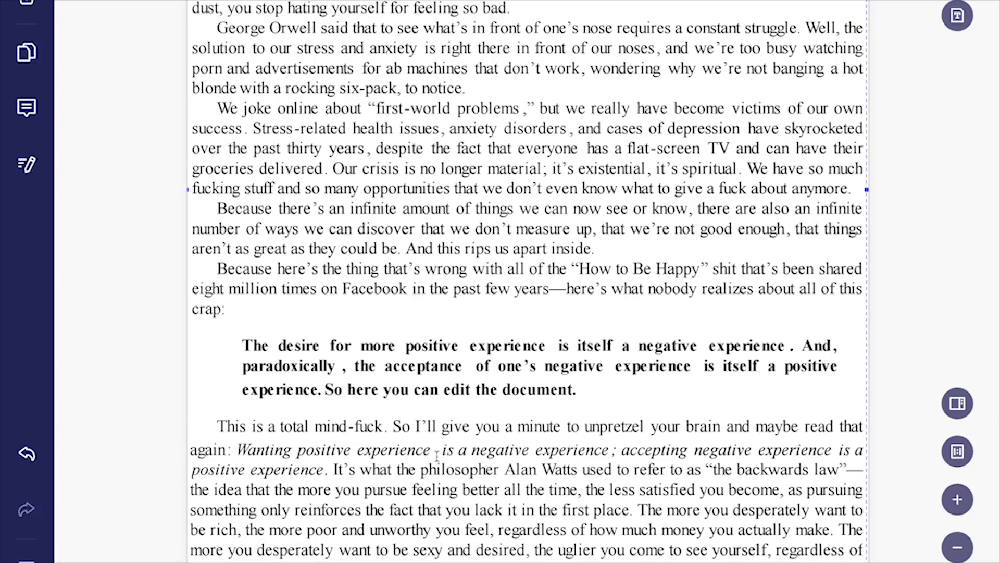
type("so ")
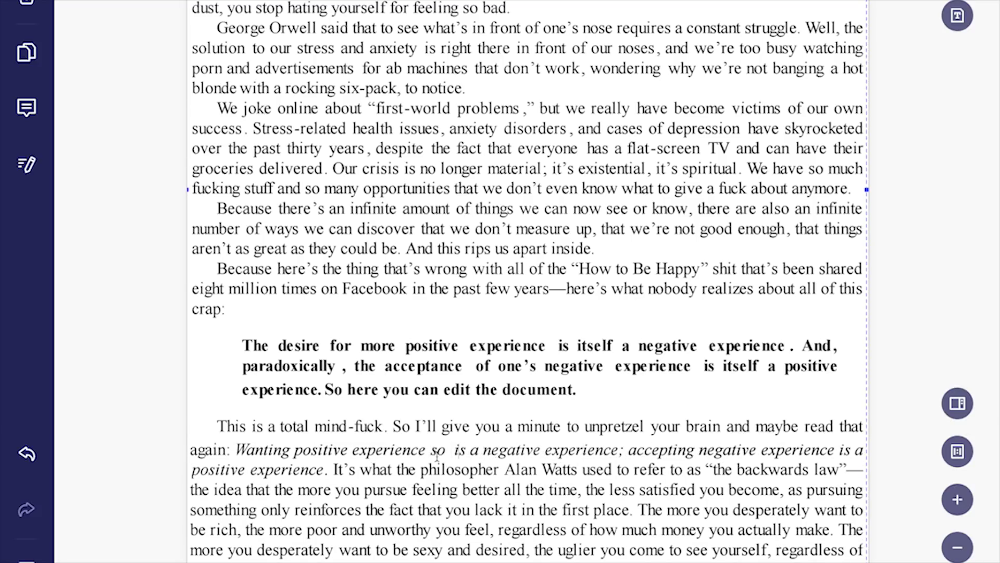
type("it adapts the fonts ")
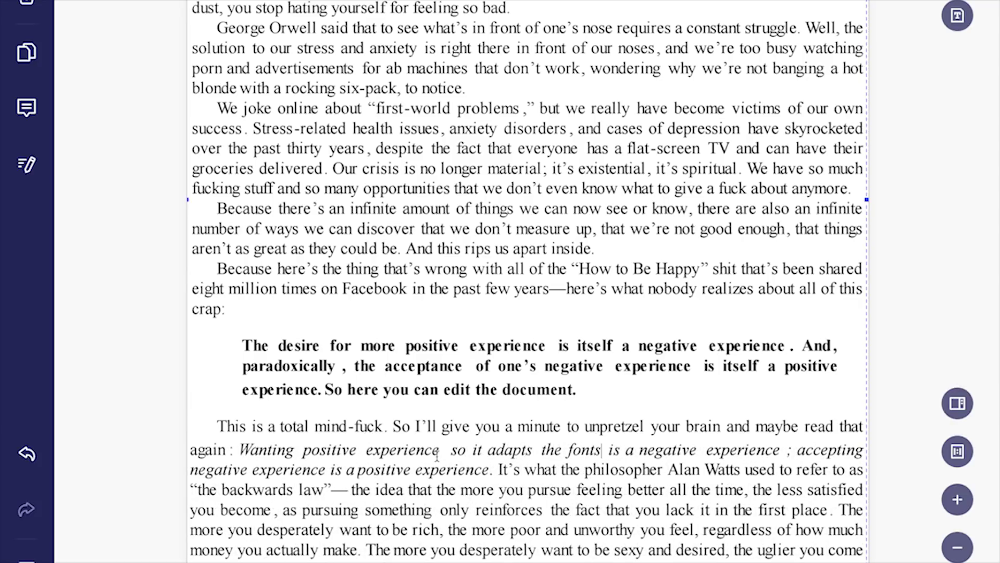
type("a utomatically")
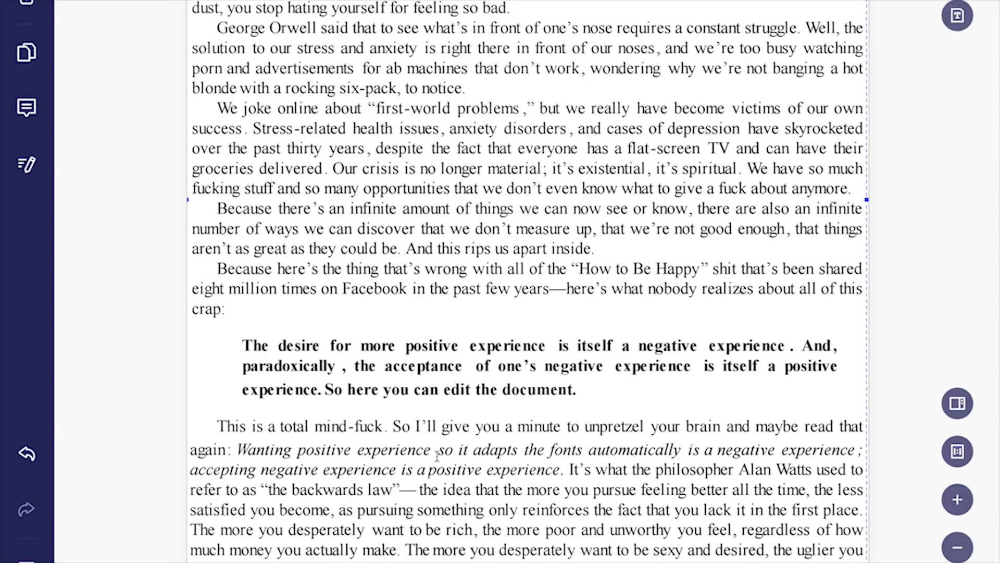
scroll(437, 455, "down", 10)
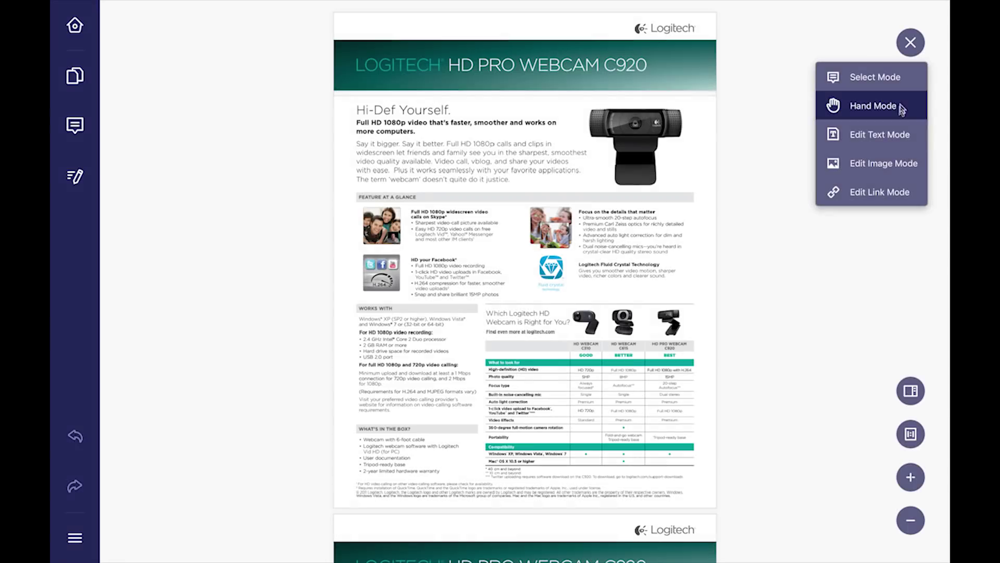
In image edit mode, reposition and shrink the C920 webcam image and nudge the C615 image
left_click(895, 159)
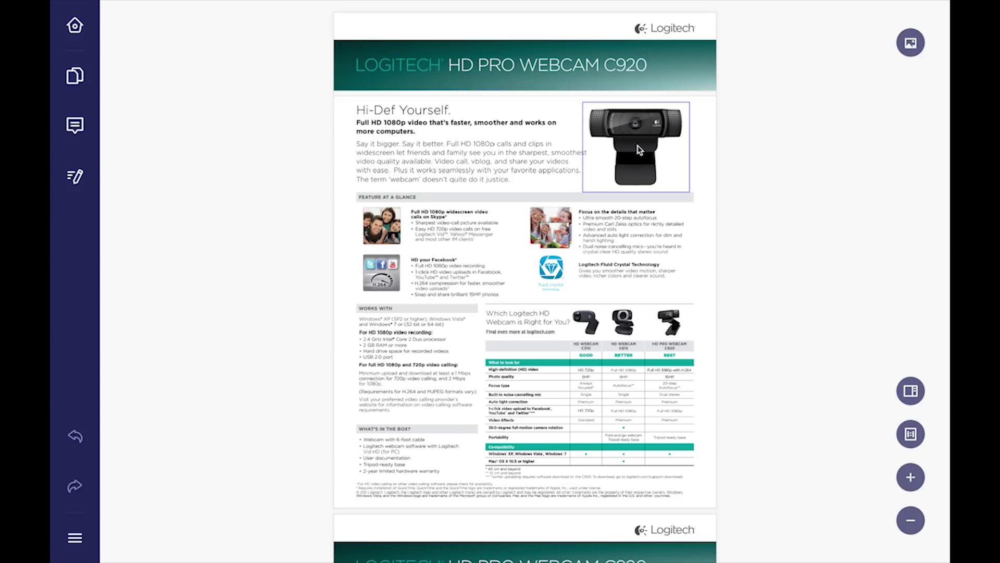
left_click_drag(632, 134, 661, 97)
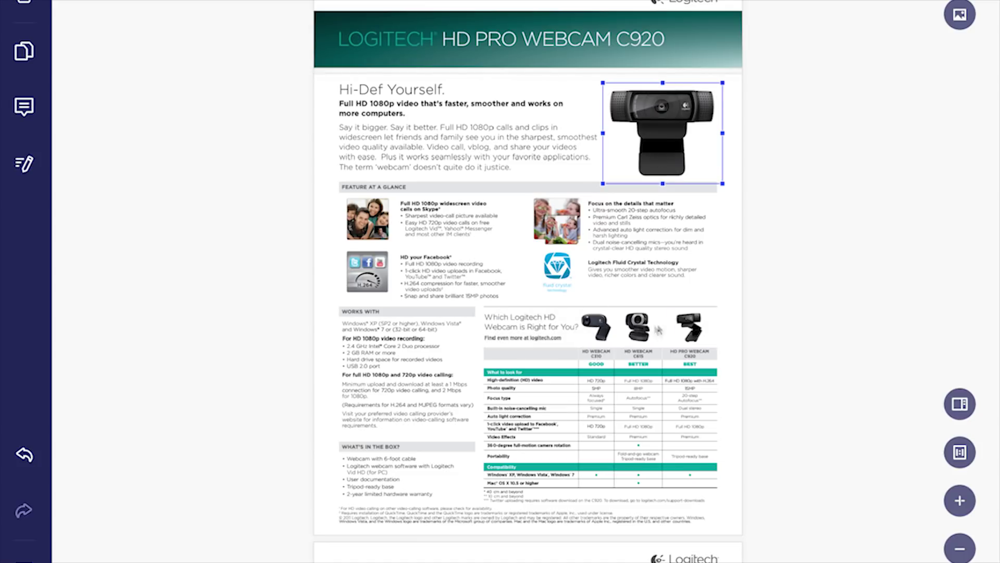
left_click(520, 254)
mouse_move(520, 253)
left_mouse_down()
mouse_move(516, 234)
mouse_move(525, 247)
left_mouse_up()
left_click(661, 130)
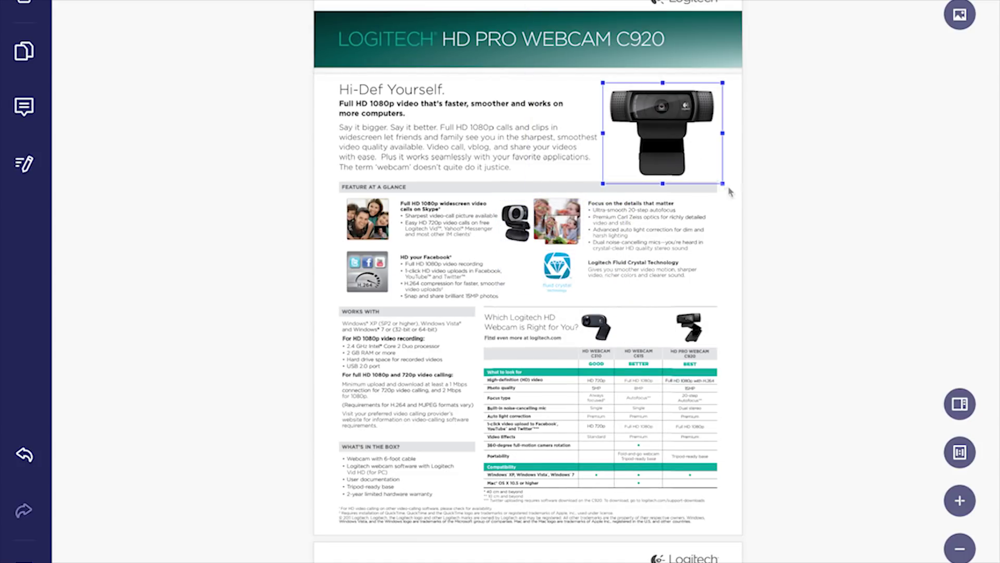
left_click_drag(725, 188, 687, 163)
Delete the C615 image, the photo beside Focus on the details, and the fluid crystal logo
left_click(516, 219)
key("Delete")
left_click(555, 223)
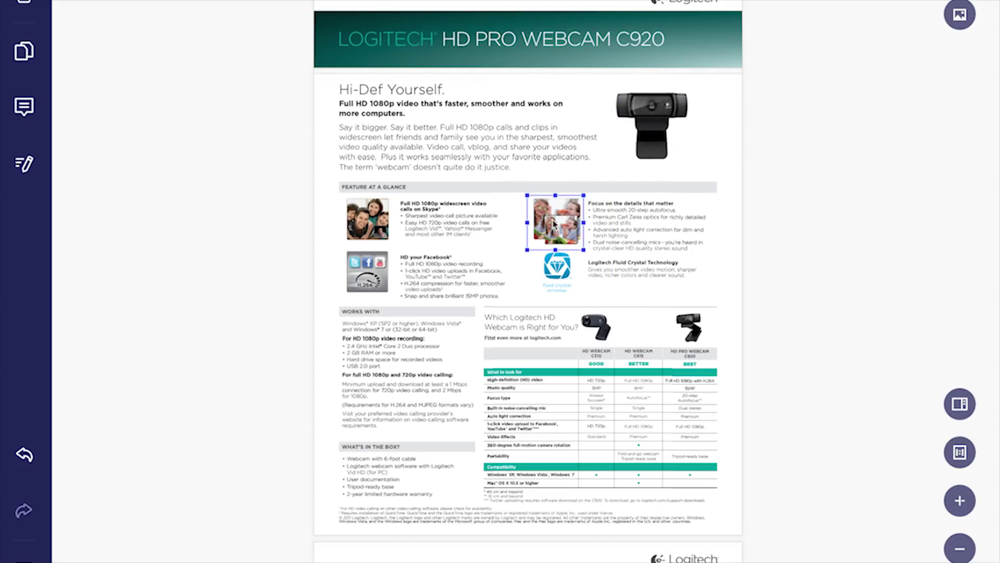
key("Delete")
left_click(556, 267)
key("Delete")
Move the C310 webcam image from the comparison table up toward the feature area
left_click_drag(480, 205, 554, 268)
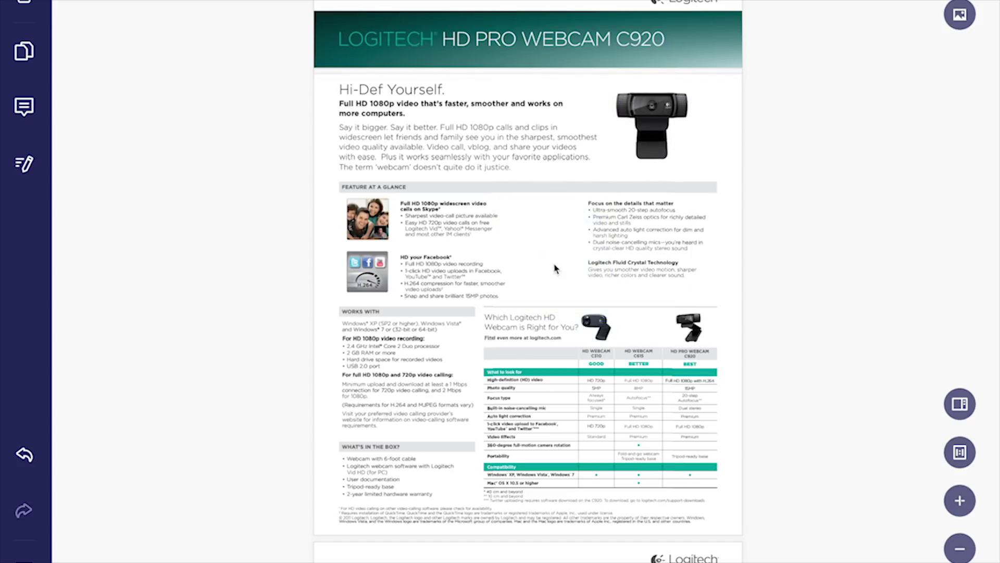
left_click(594, 327)
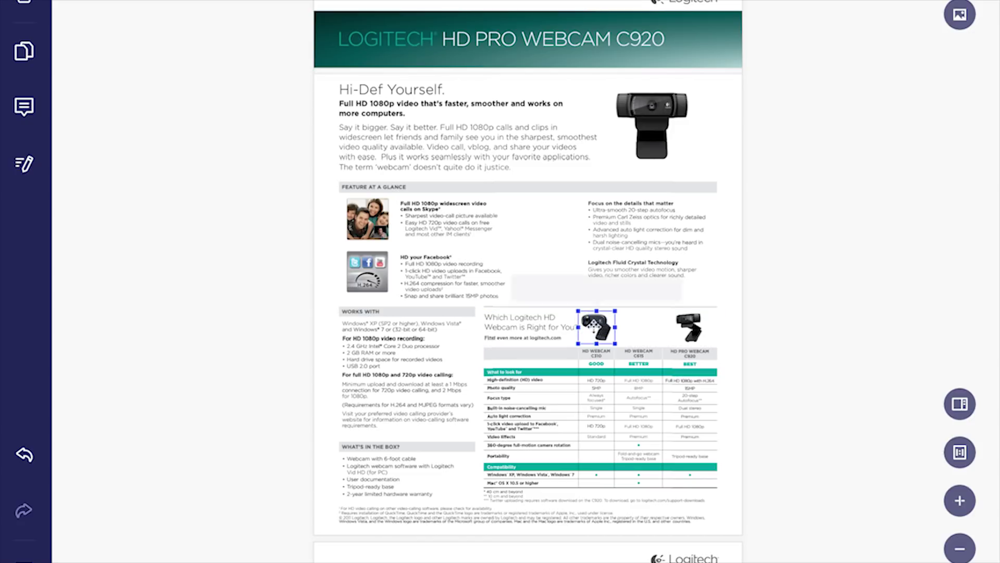
left_click_drag(594, 327, 543, 227)
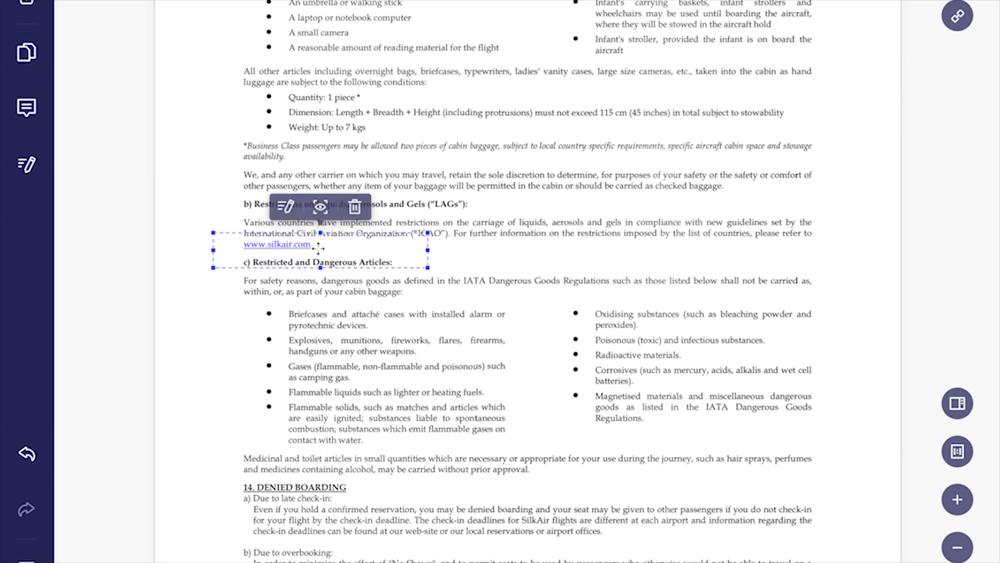
left_click(286, 241)
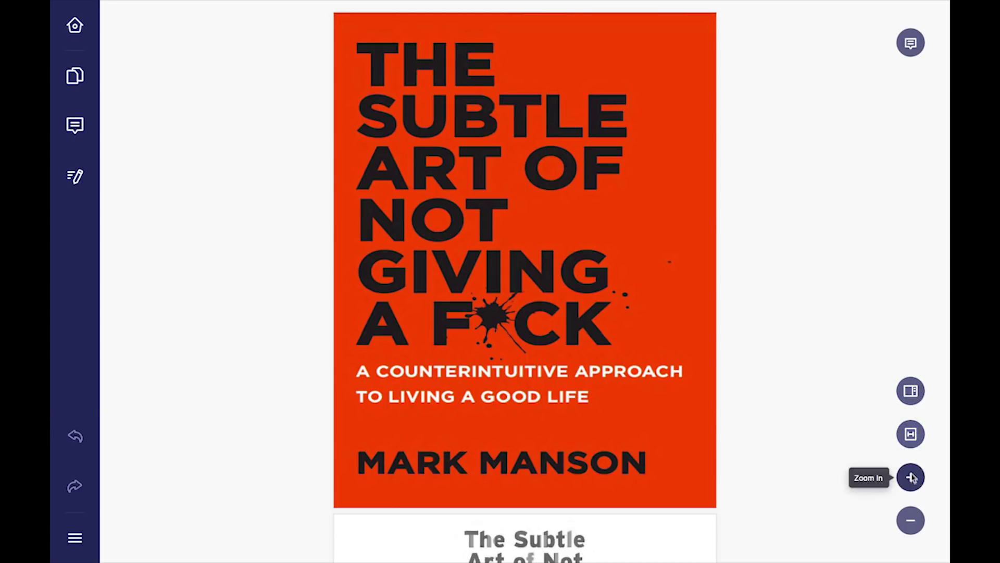
Open the side panel, jump to page 8 via thumbnails, then view the Bookmarks and Comments
left_click(913, 394)
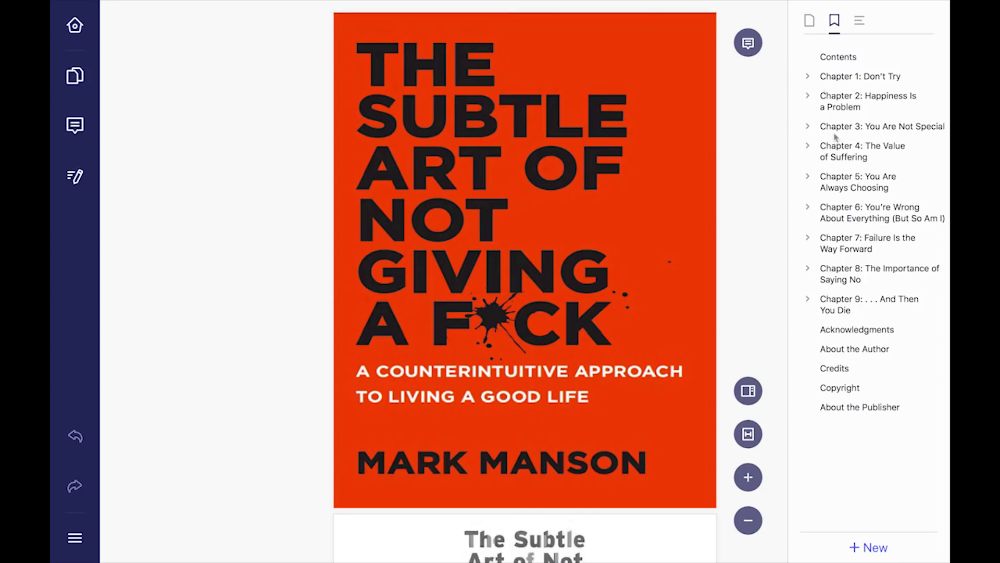
left_click(809, 20)
scroll(876, 295, "down", 10)
left_click(876, 319)
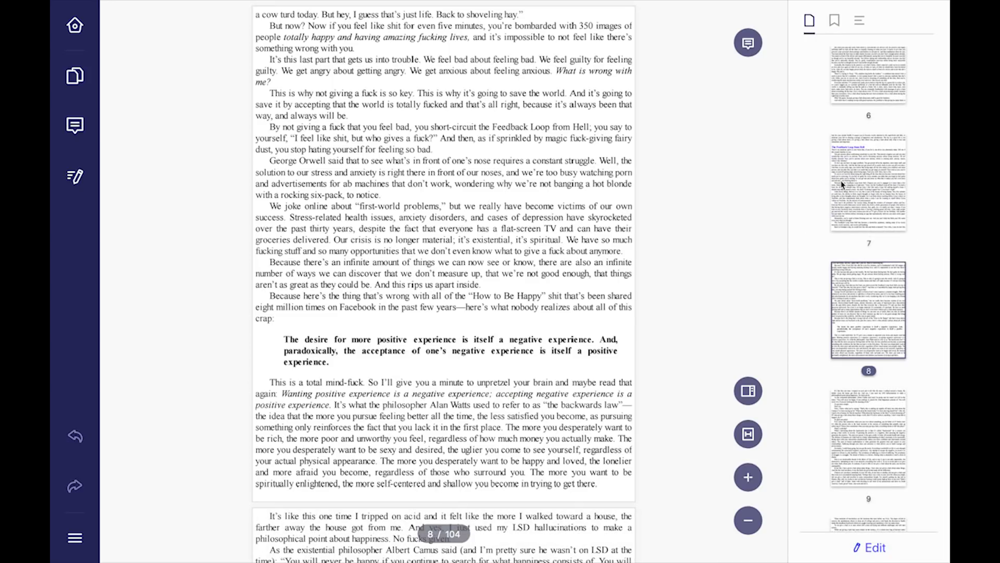
left_click(835, 21)
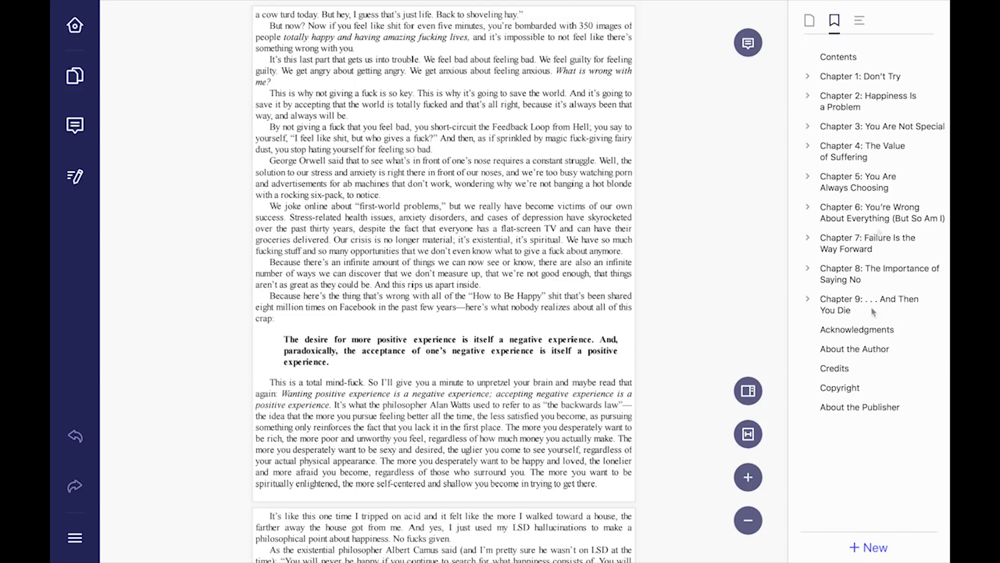
left_click(860, 21)
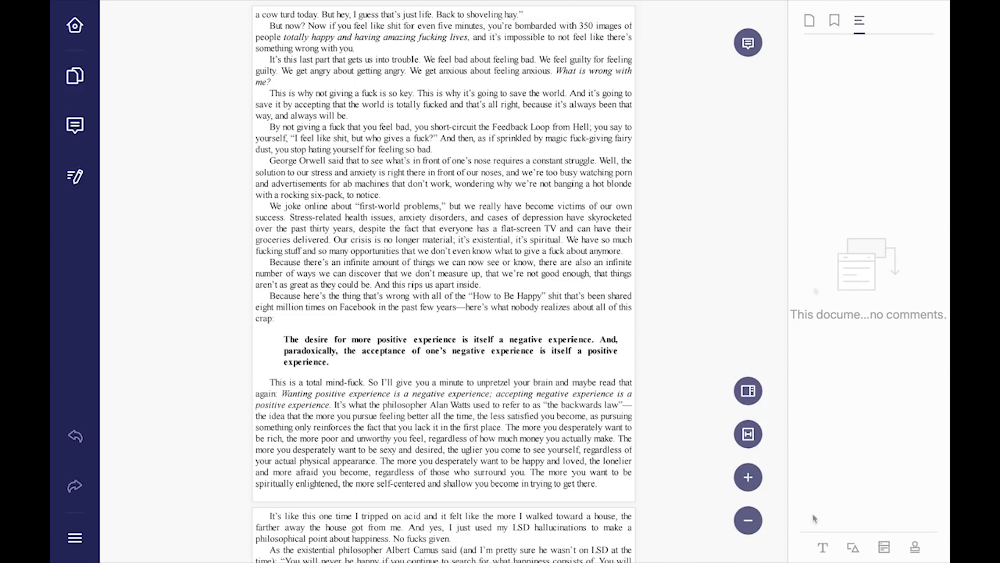
Cycle through Fit Page, Actual Size, Fit Width and Fit Height, then zoom in and out
left_click(911, 434)
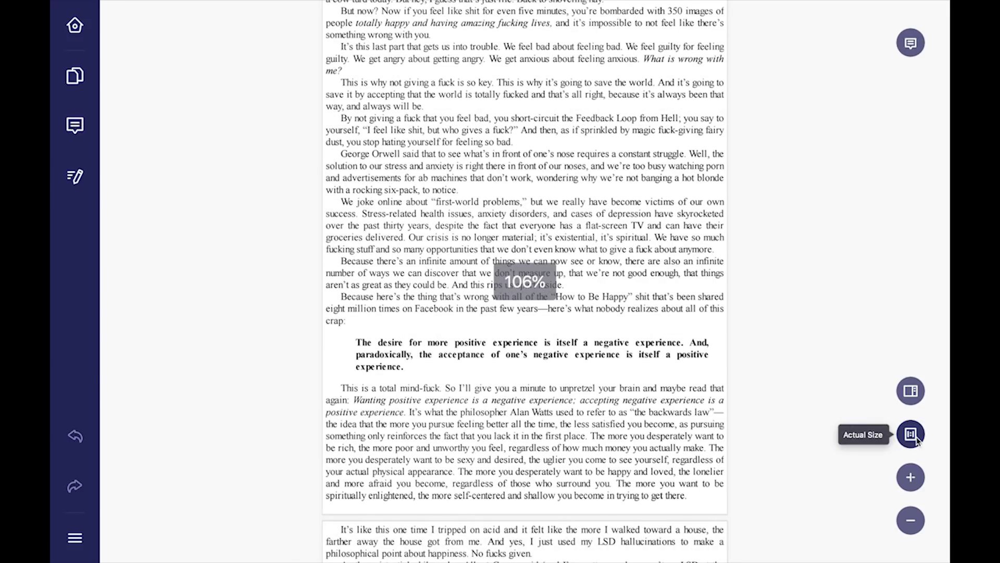
left_click(911, 434)
left_click(914, 438)
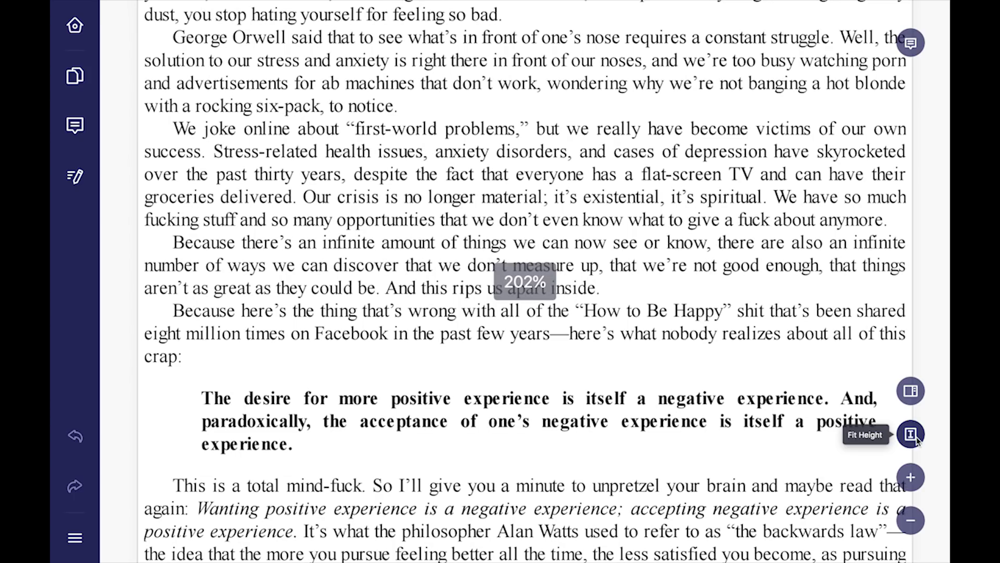
left_click(912, 435)
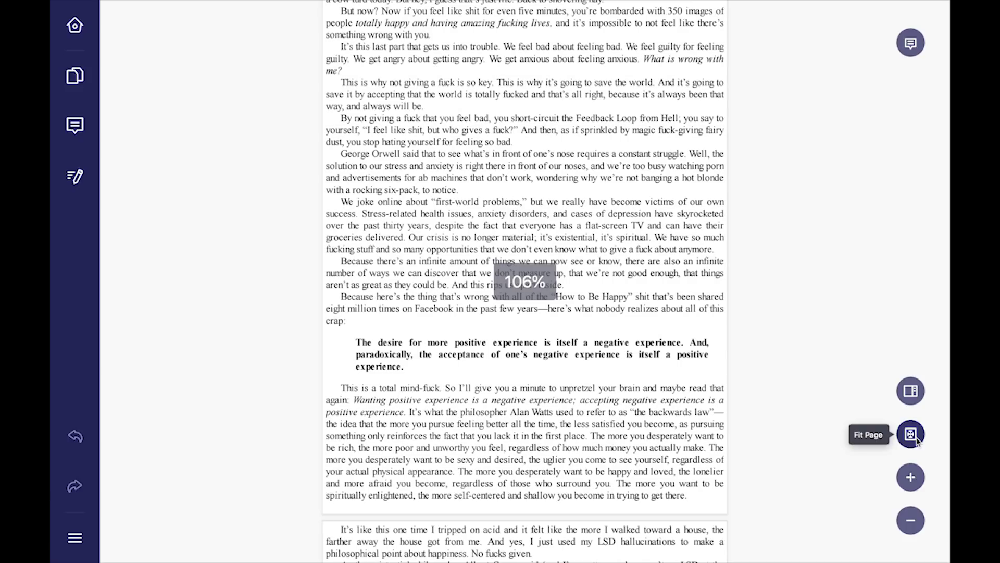
left_click(916, 439)
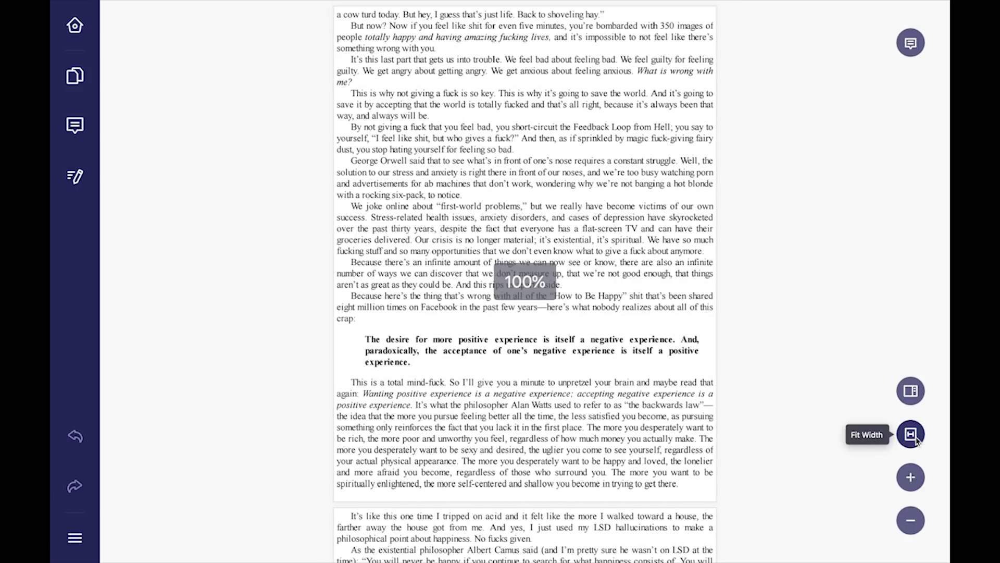
left_click(917, 484)
left_click(917, 483)
left_click(917, 524)
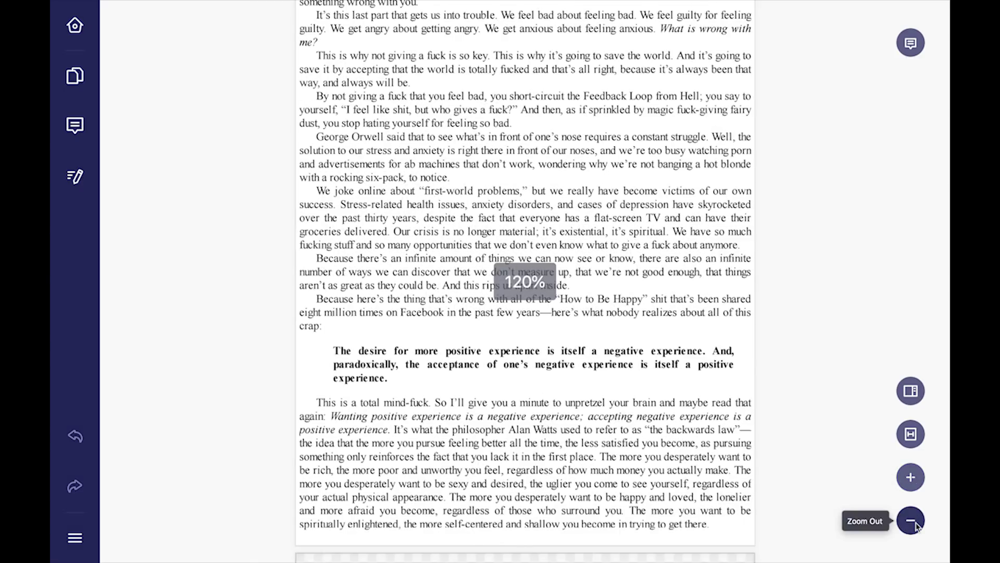
left_click(917, 524)
left_click(914, 481)
left_click(914, 481)
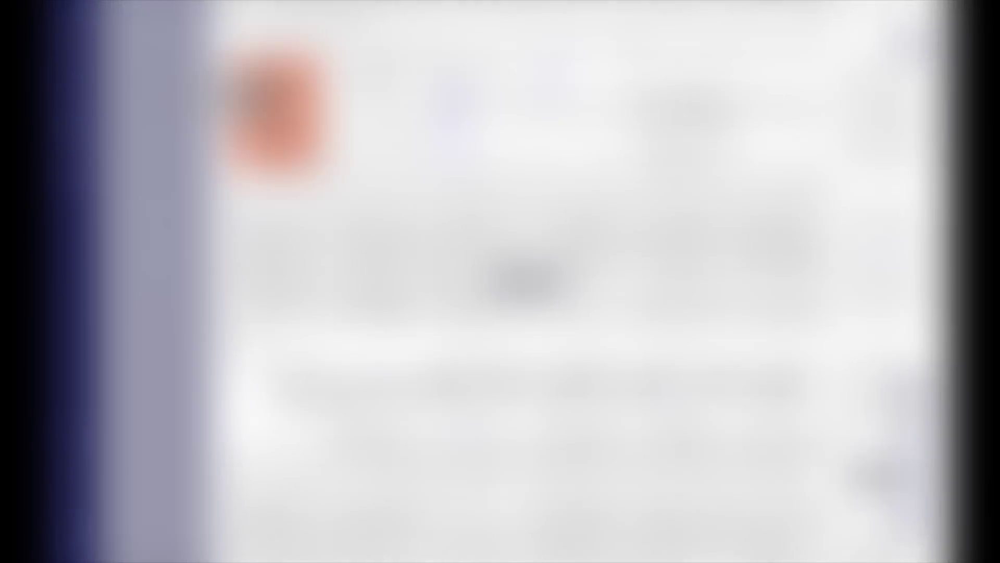
Insert a blank page after page 3, making it the new page 4
left_click(156, 95)
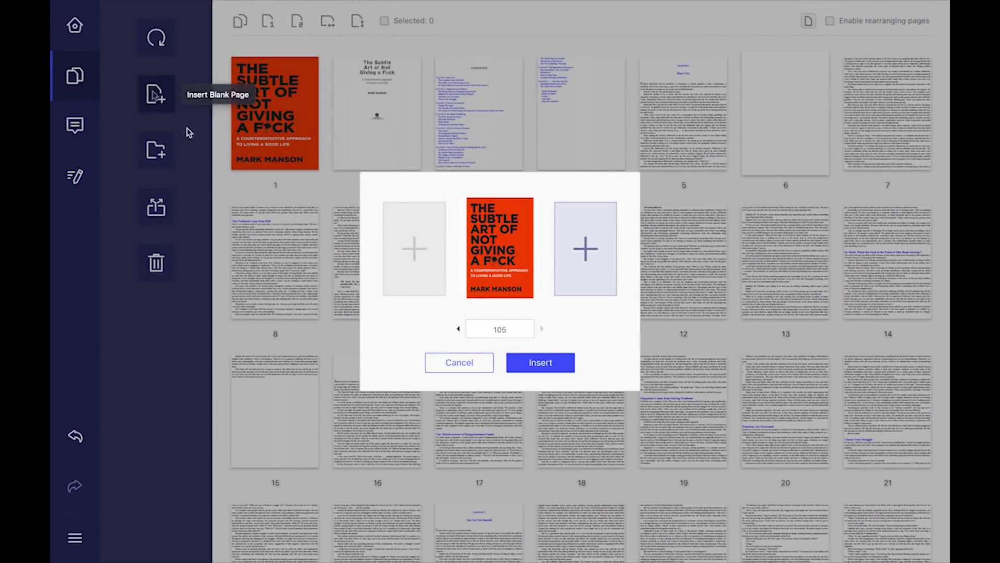
double_click(511, 328)
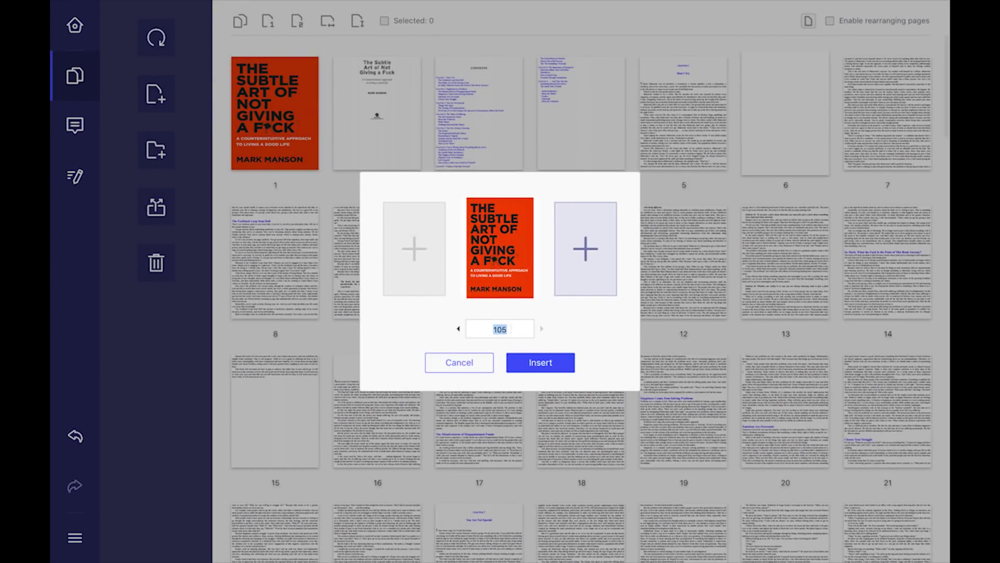
type("3")
left_click(564, 363)
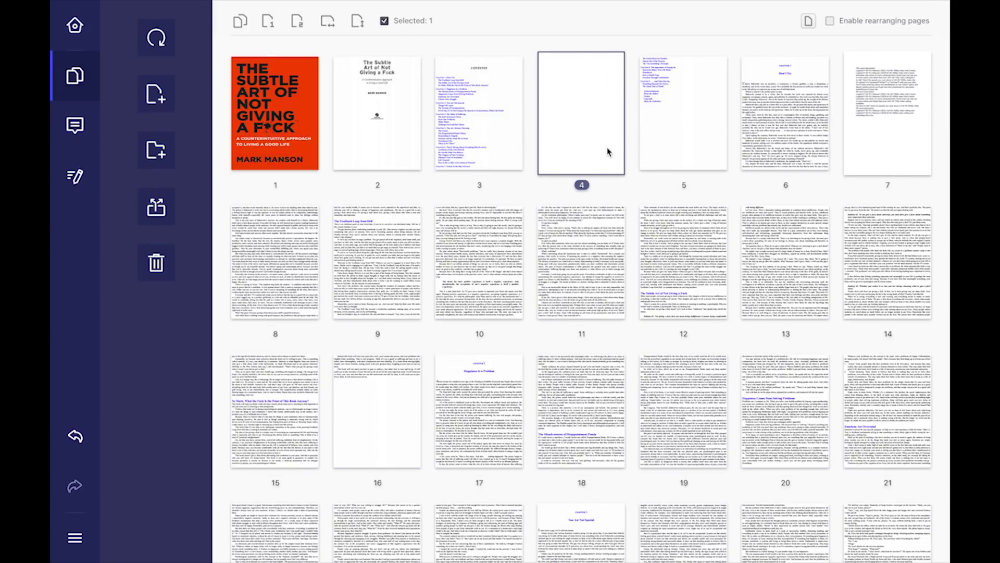
Insert the Logitech C920 datasheet pages from file after page 7
left_click(156, 150)
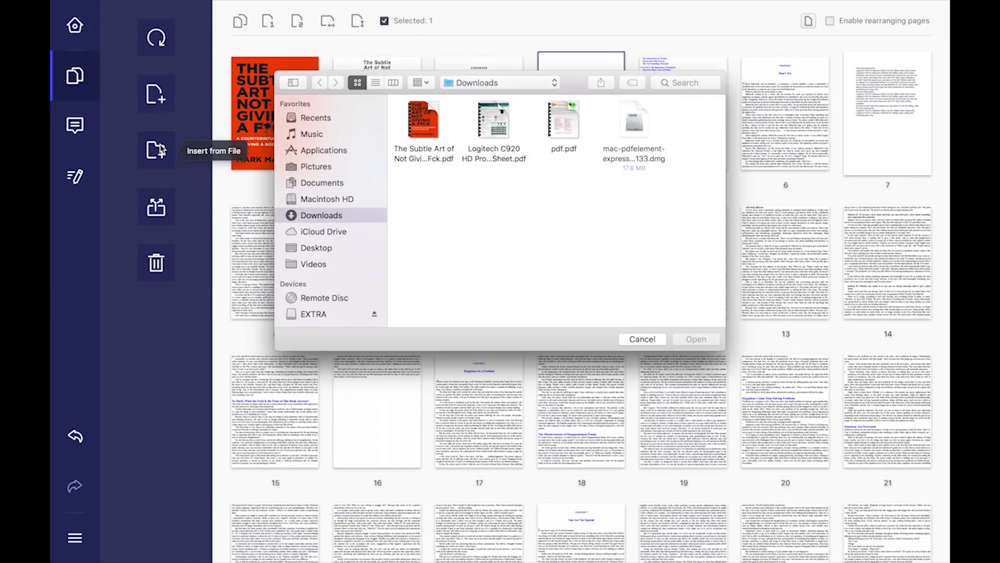
left_click(496, 120)
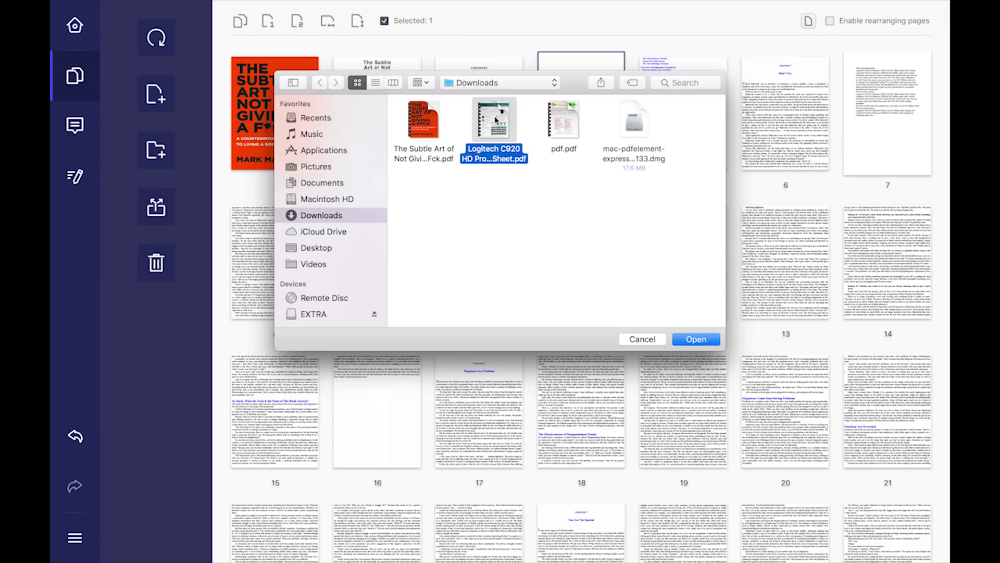
left_click(698, 342)
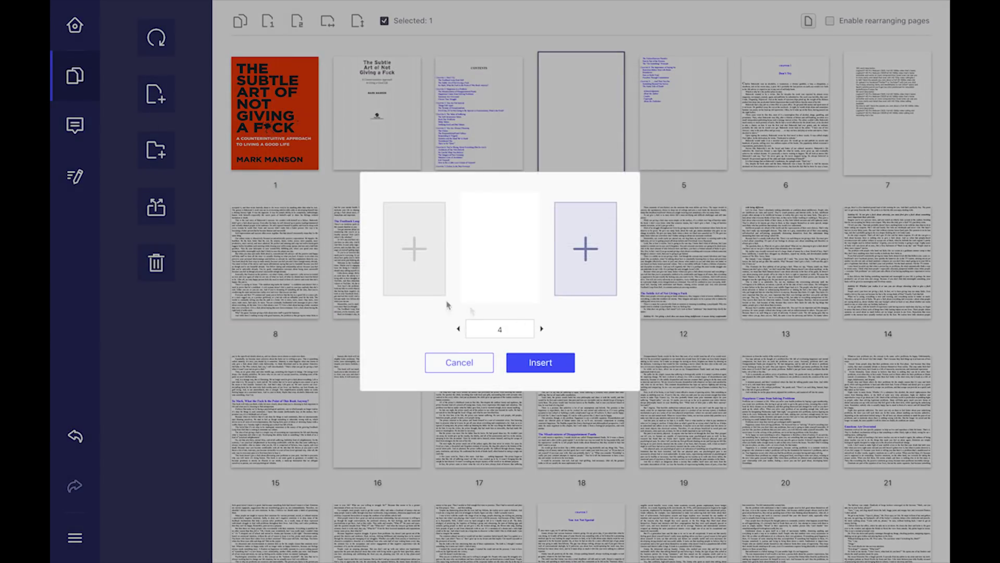
key("BackSpace")
type("17")
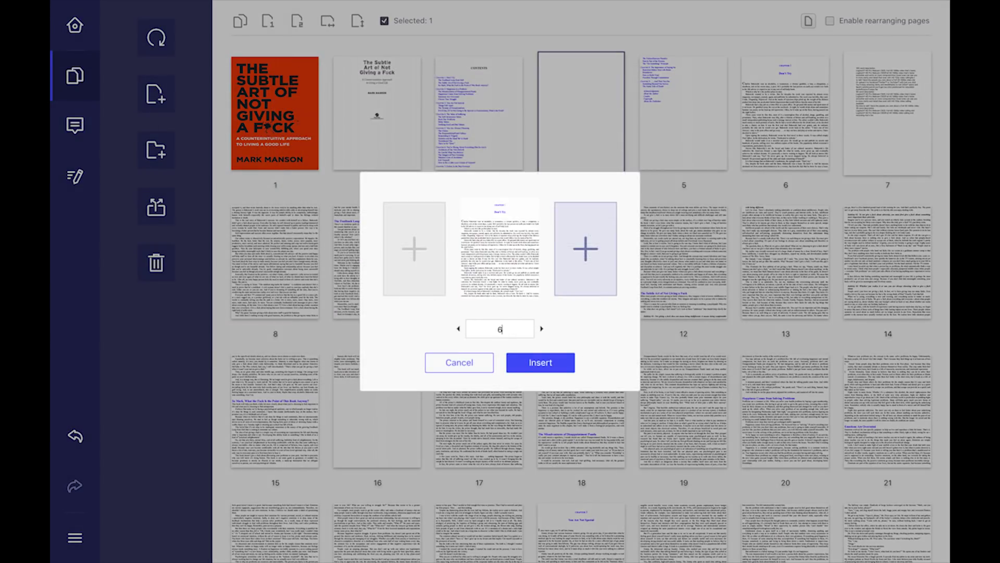
key("BackSpace")
key("BackSpace")
type("7")
left_click(532, 362)
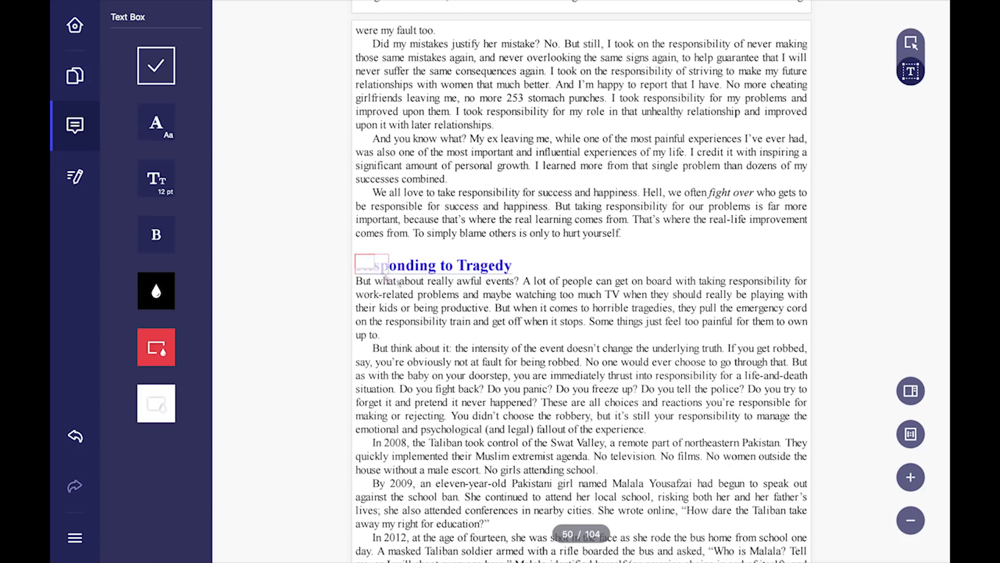
Draw an empty text box above the paragraph and move the orange sticky note just after "that."
left_click_drag(356, 255, 520, 277)
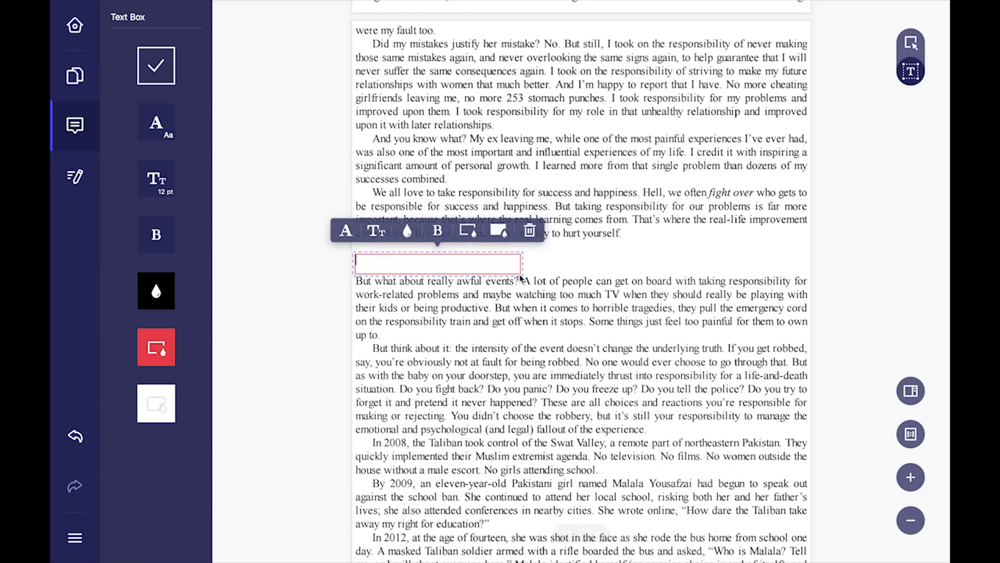
left_click(469, 232)
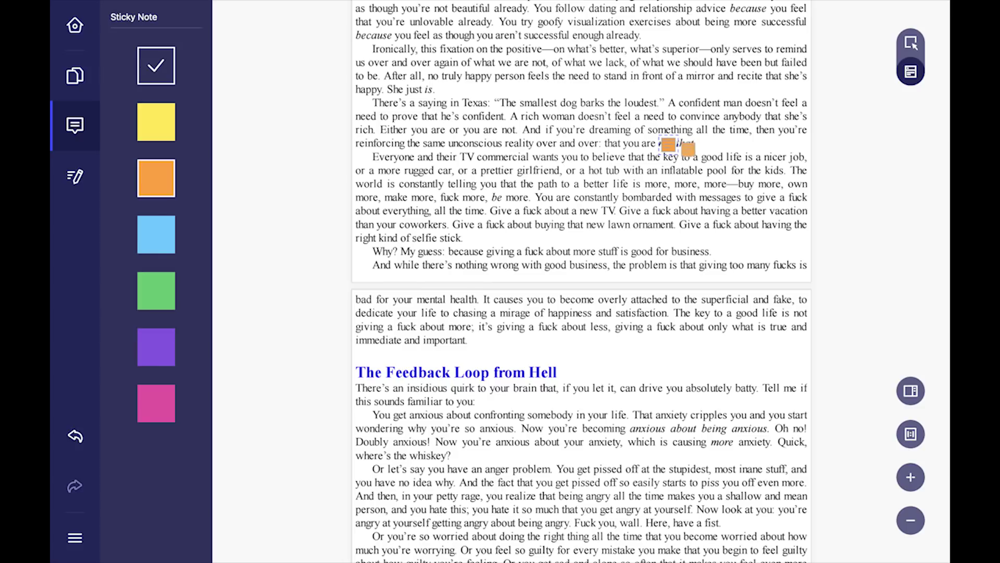
left_click(911, 44)
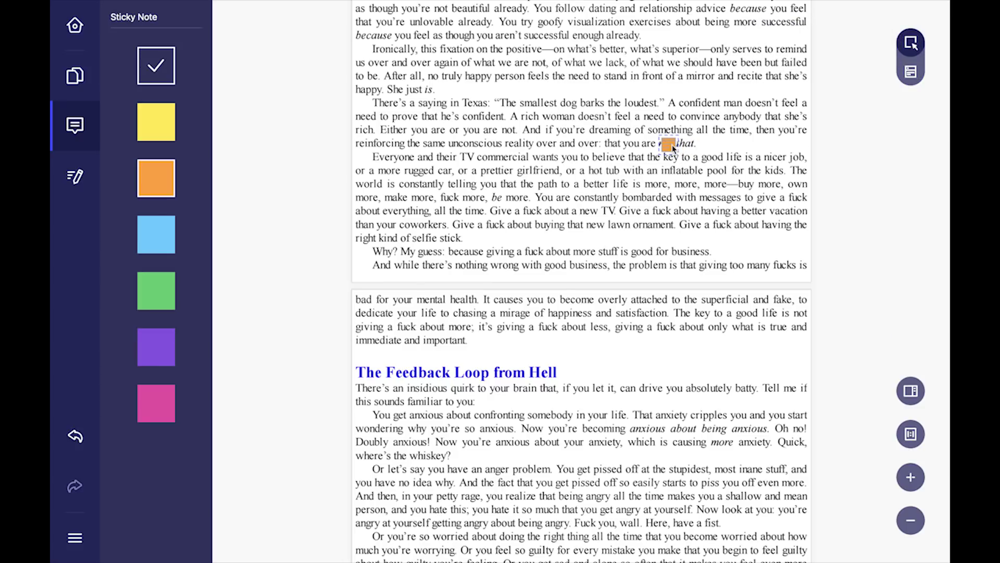
left_click_drag(672, 150, 724, 146)
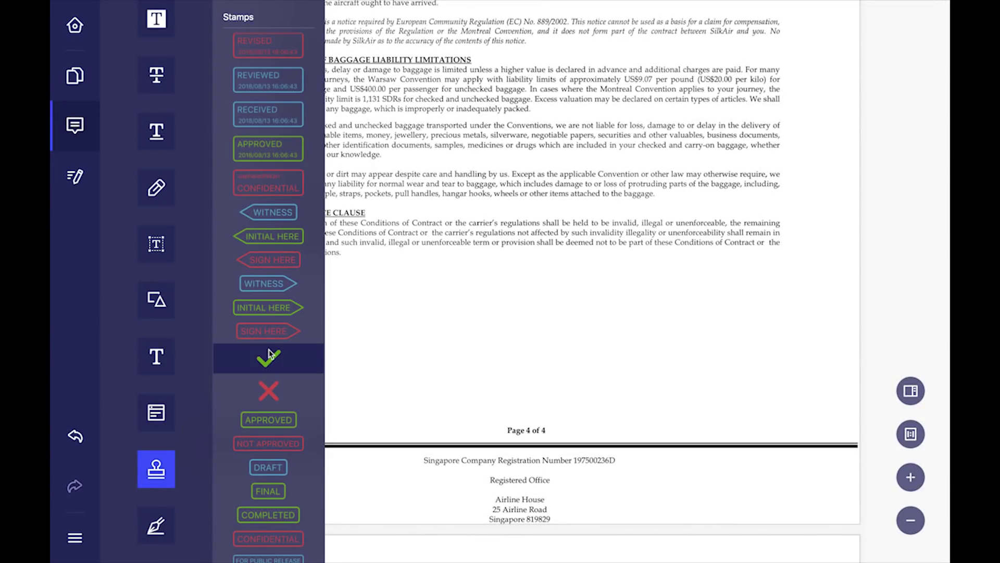
Stamp REVIEWED near the bottom left and WITNESS at the lower right of page 4
left_click(267, 79)
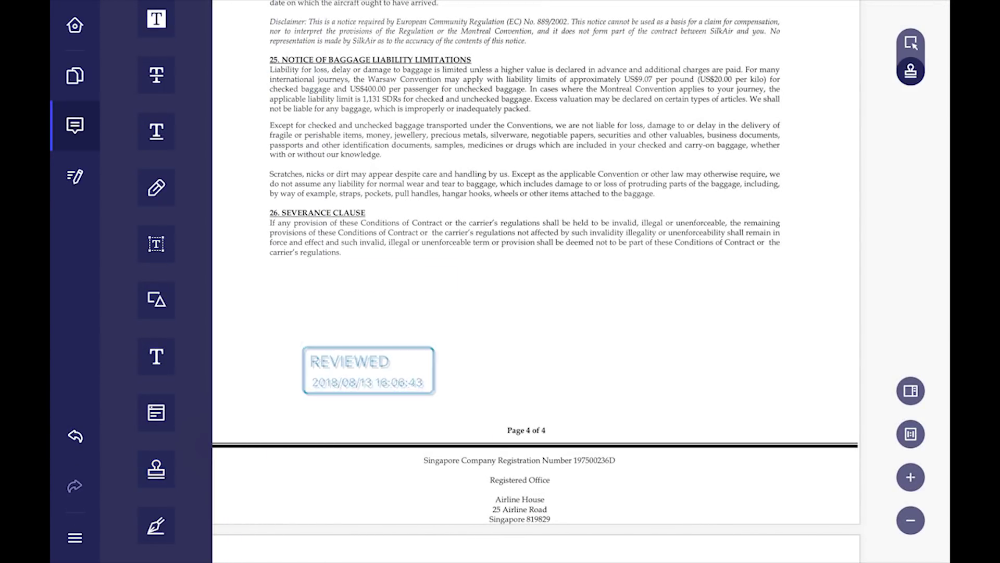
left_click(349, 395)
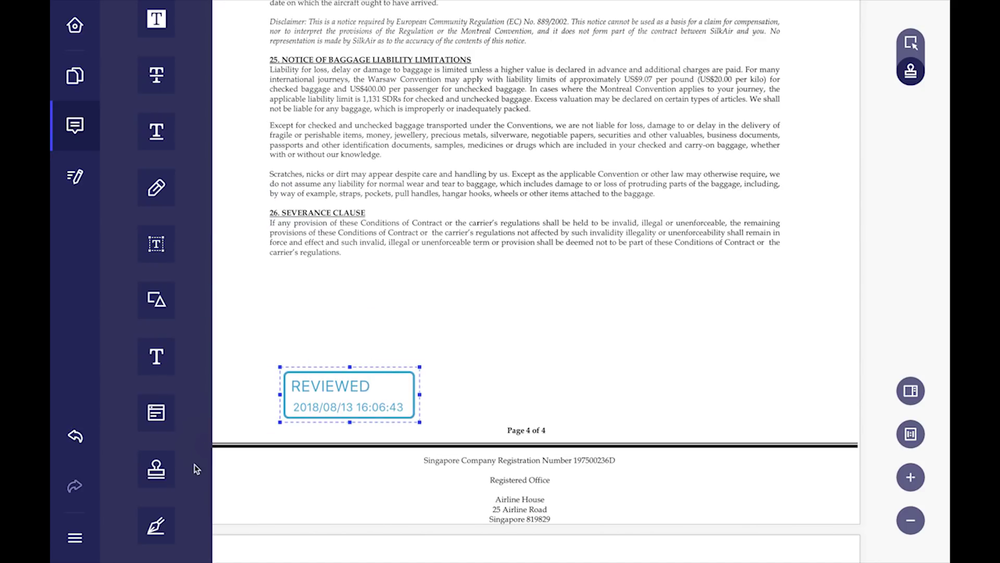
left_click(156, 471)
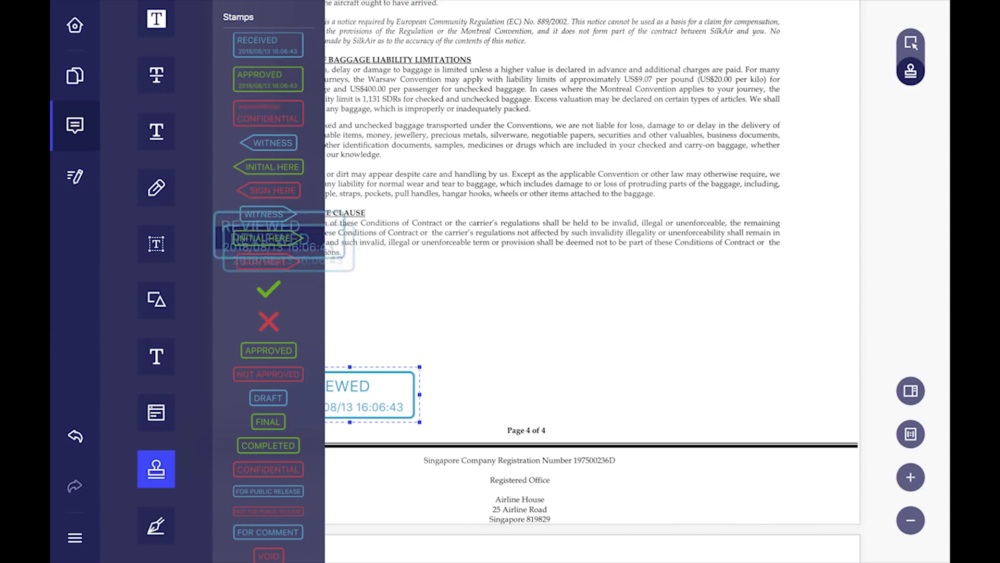
left_click_drag(269, 142, 762, 405)
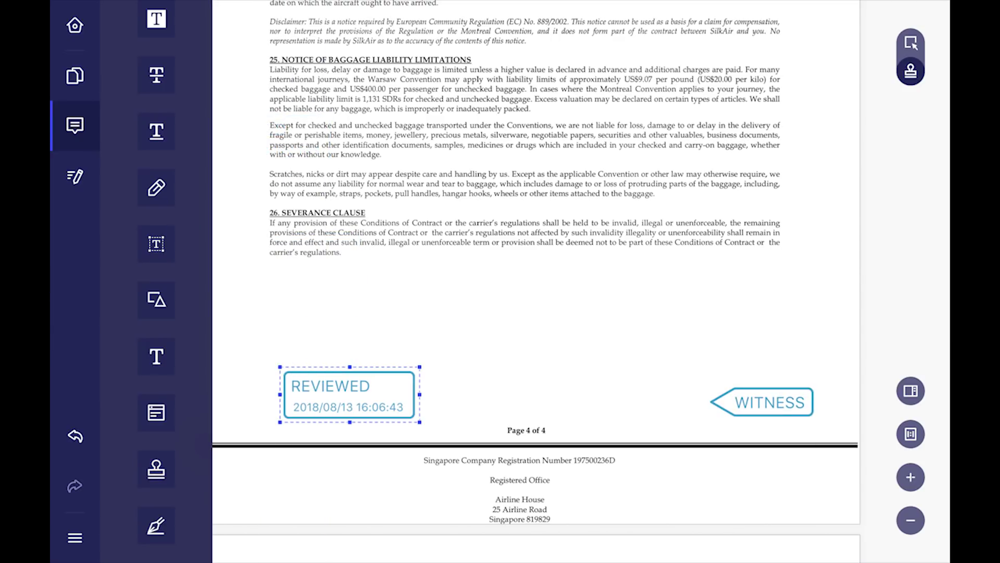
left_click(156, 525)
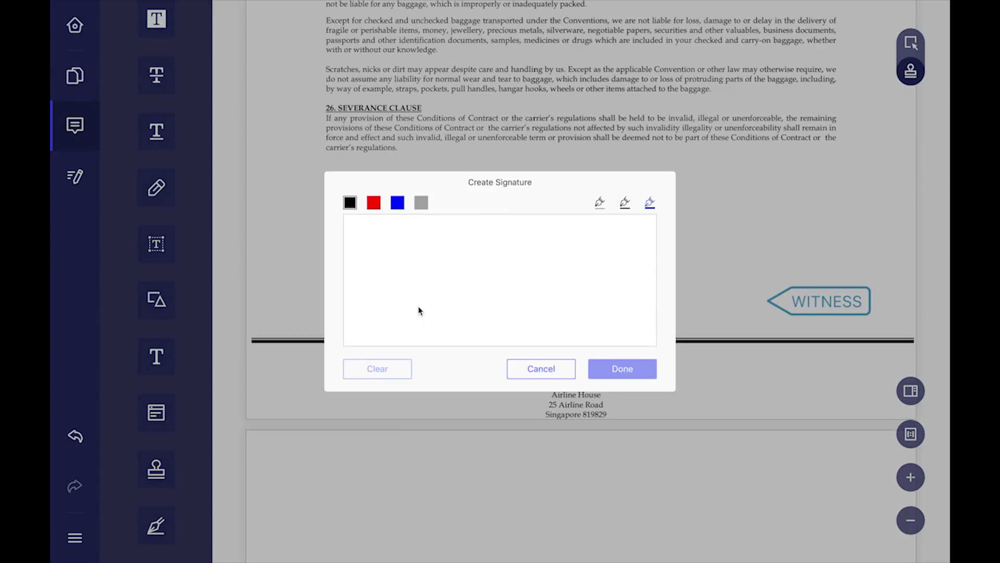
Draw a two-stroke handwritten signature with a sweeping final stroke and confirm it
left_click_drag(418, 307, 478, 348)
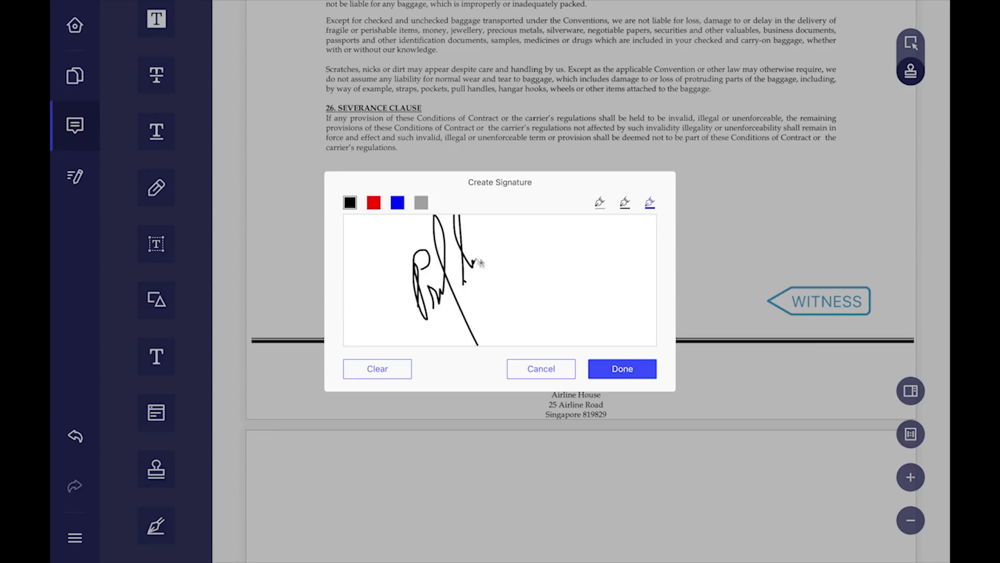
left_click_drag(437, 323, 606, 229)
left_click(614, 370)
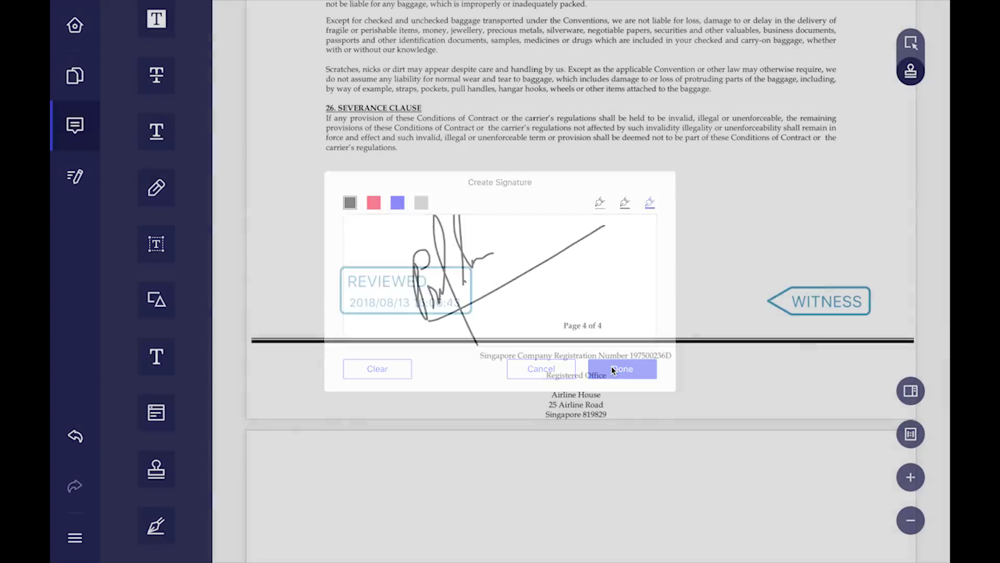